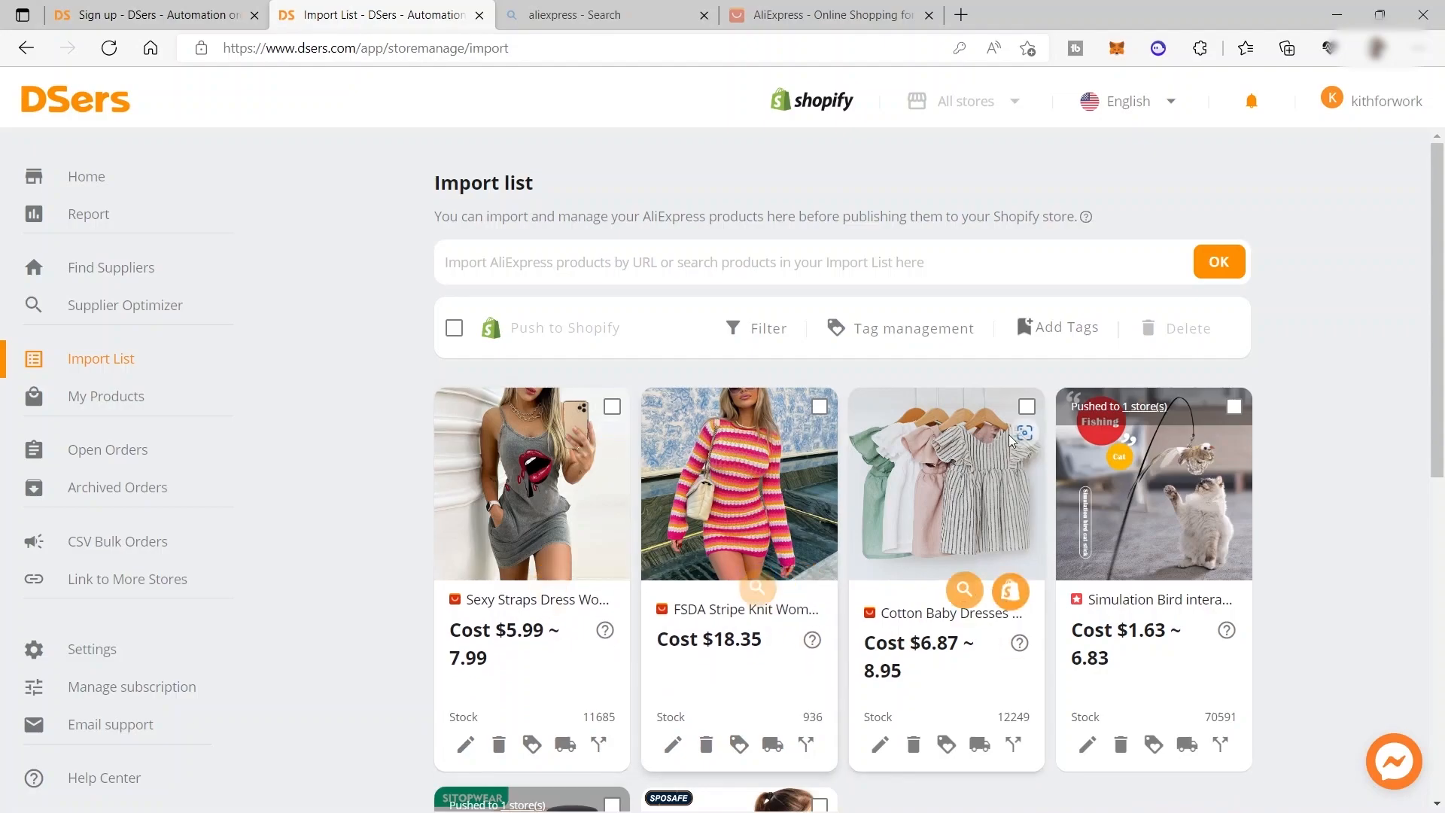
- Start the free DSers sign-up and create a new account
{"action": "scroll", "coordinate": [1091, 475], "scroll_direction": "down", "scroll_amount": 1}
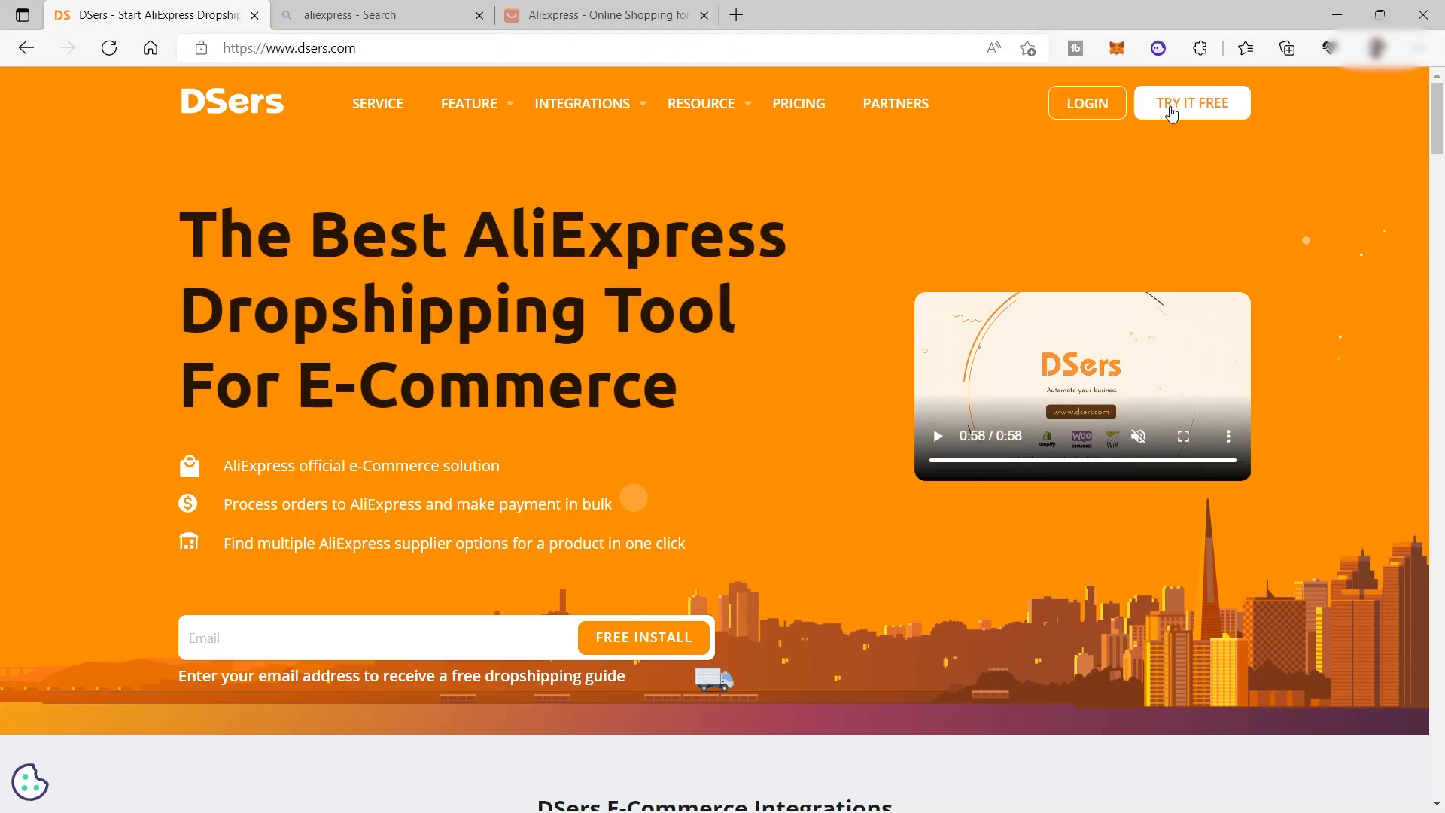
{"action": "left_click", "coordinate": [1172, 111]}
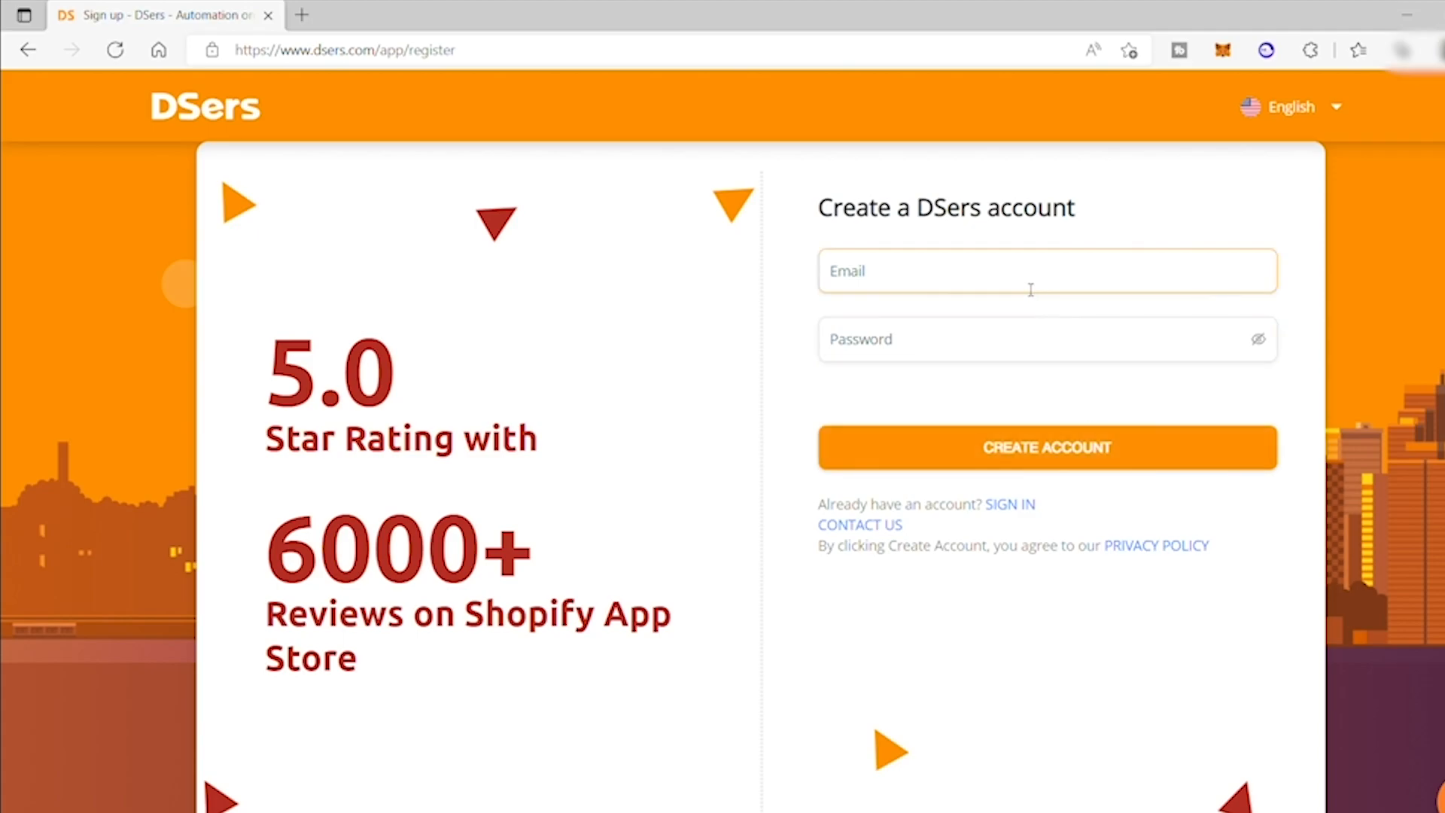
{"action": "left_click", "coordinate": [1187, 449]}
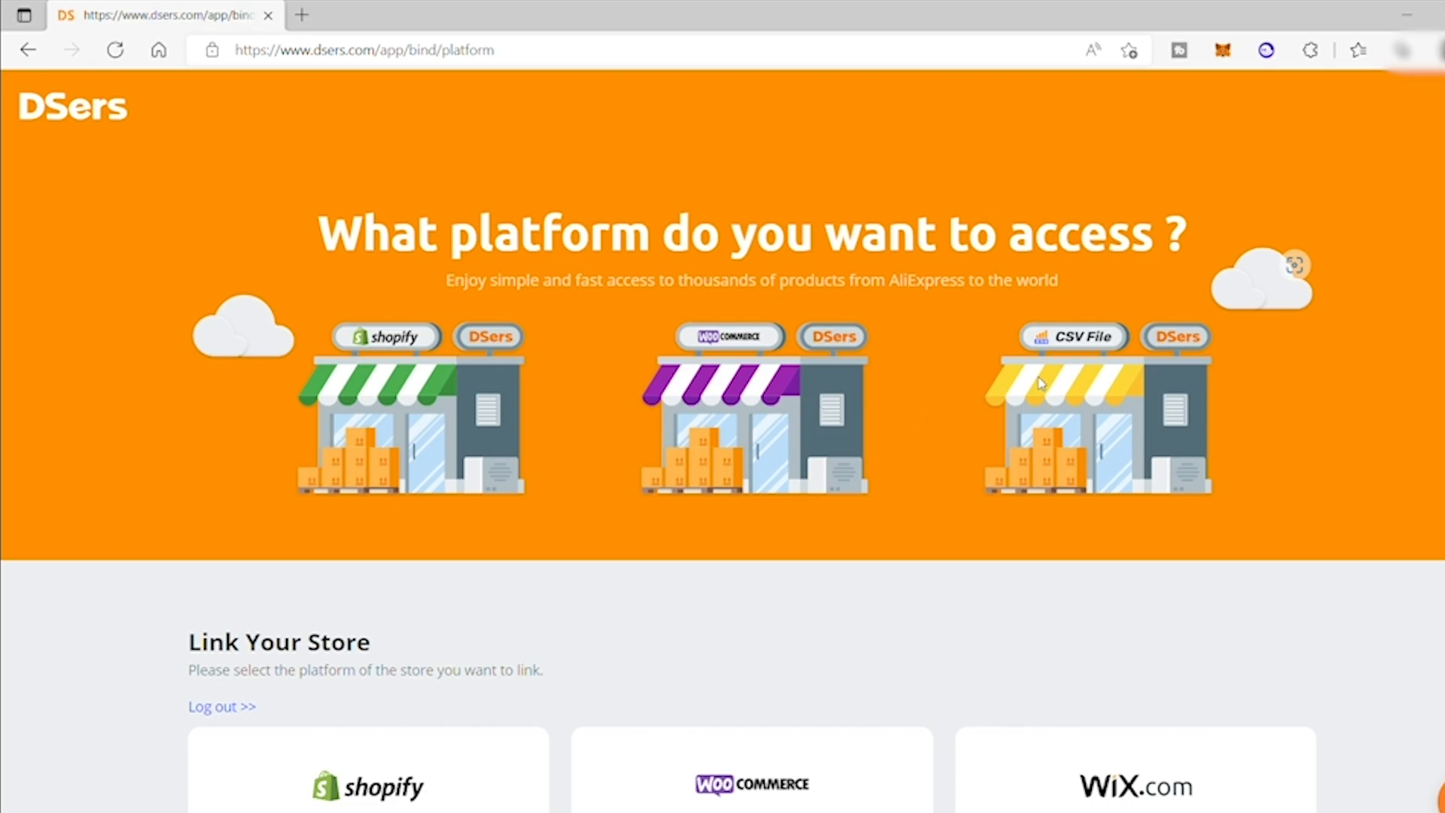
- Link a Shopify store as the platform and install the DSers-AliExpress Dropshipping app in it
{"action": "scroll", "coordinate": [593, 377], "scroll_direction": "down", "scroll_amount": 3}
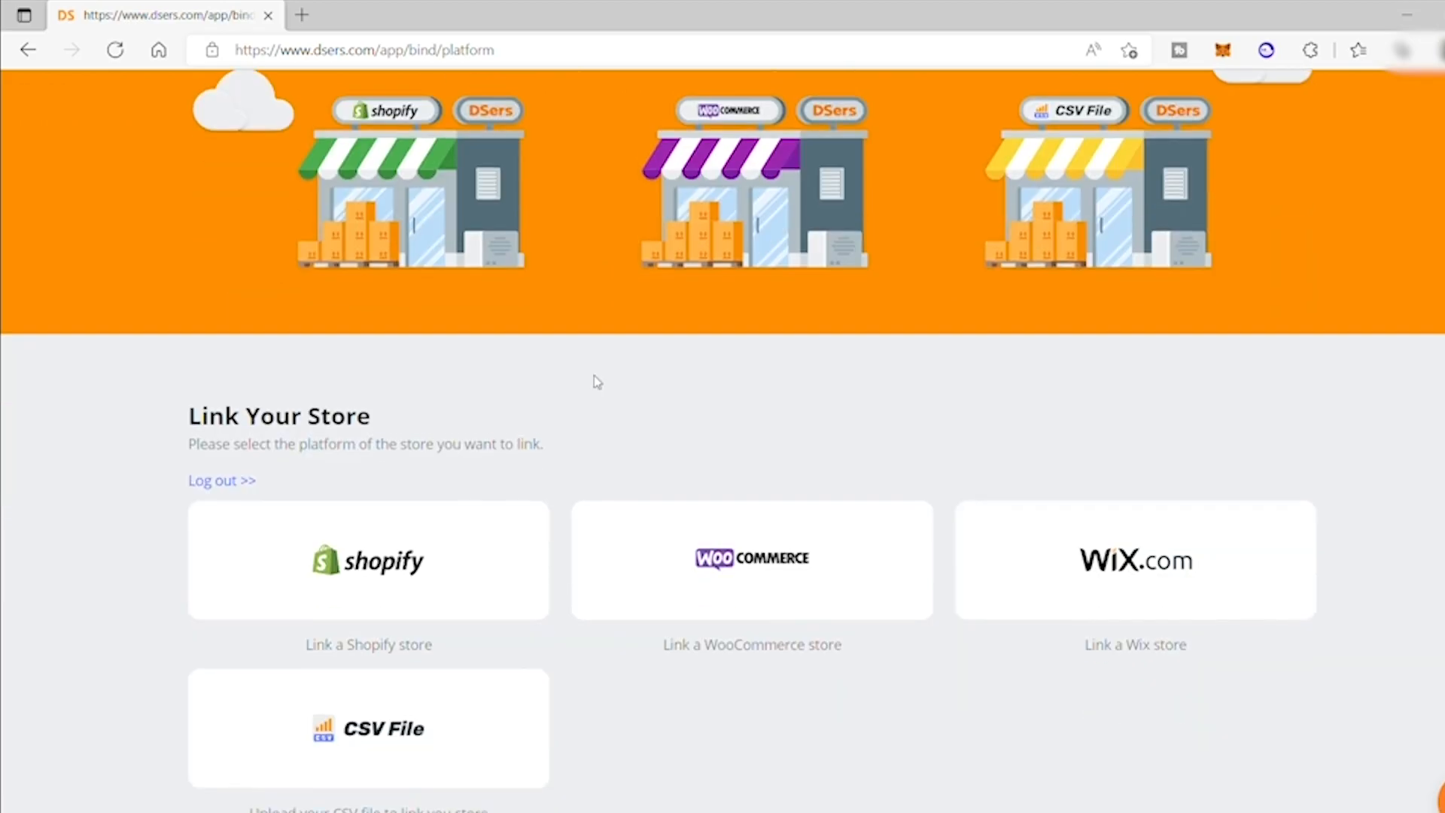
{"action": "left_click", "coordinate": [452, 566]}
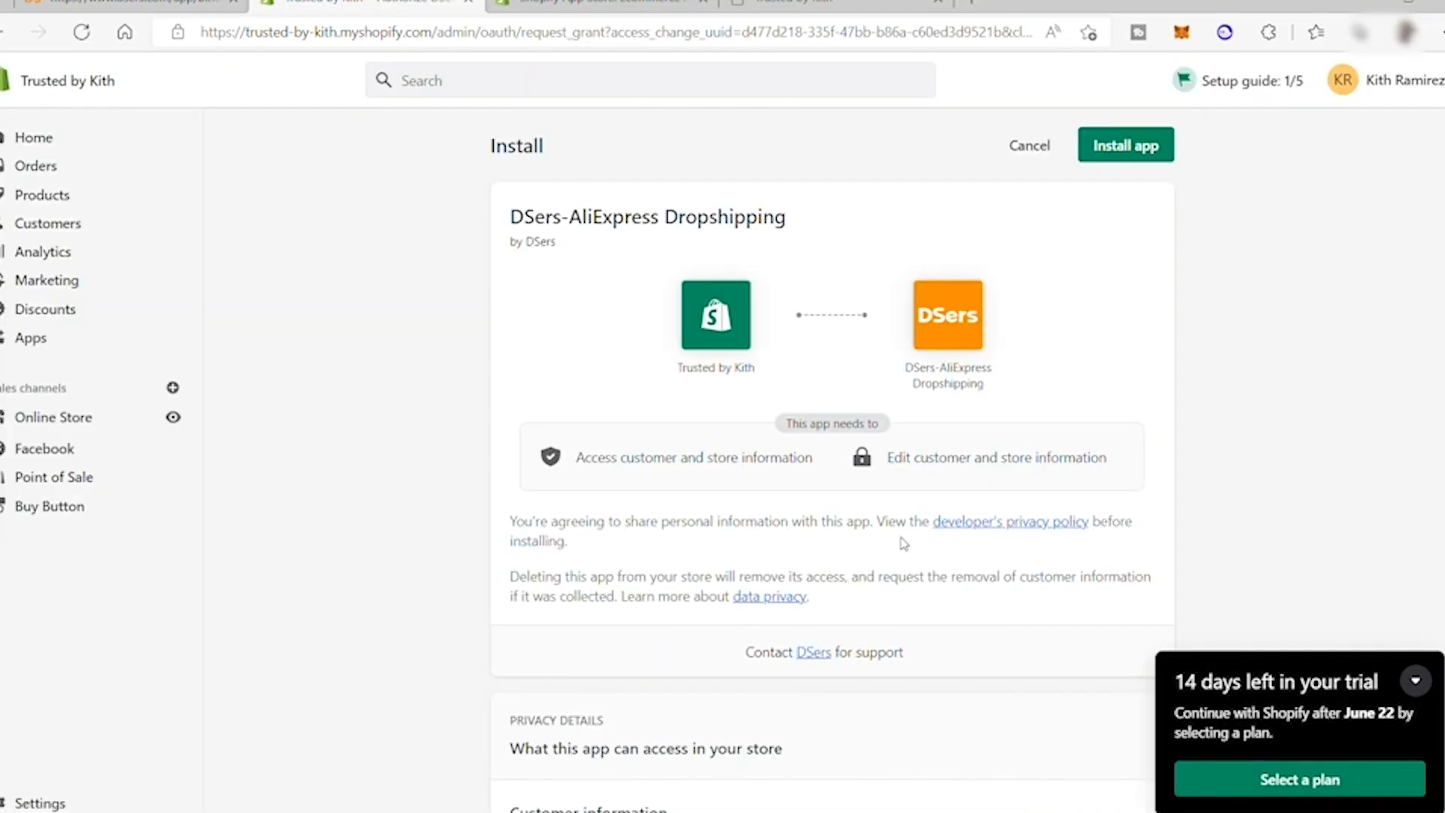
{"action": "left_click", "coordinate": [1112, 160]}
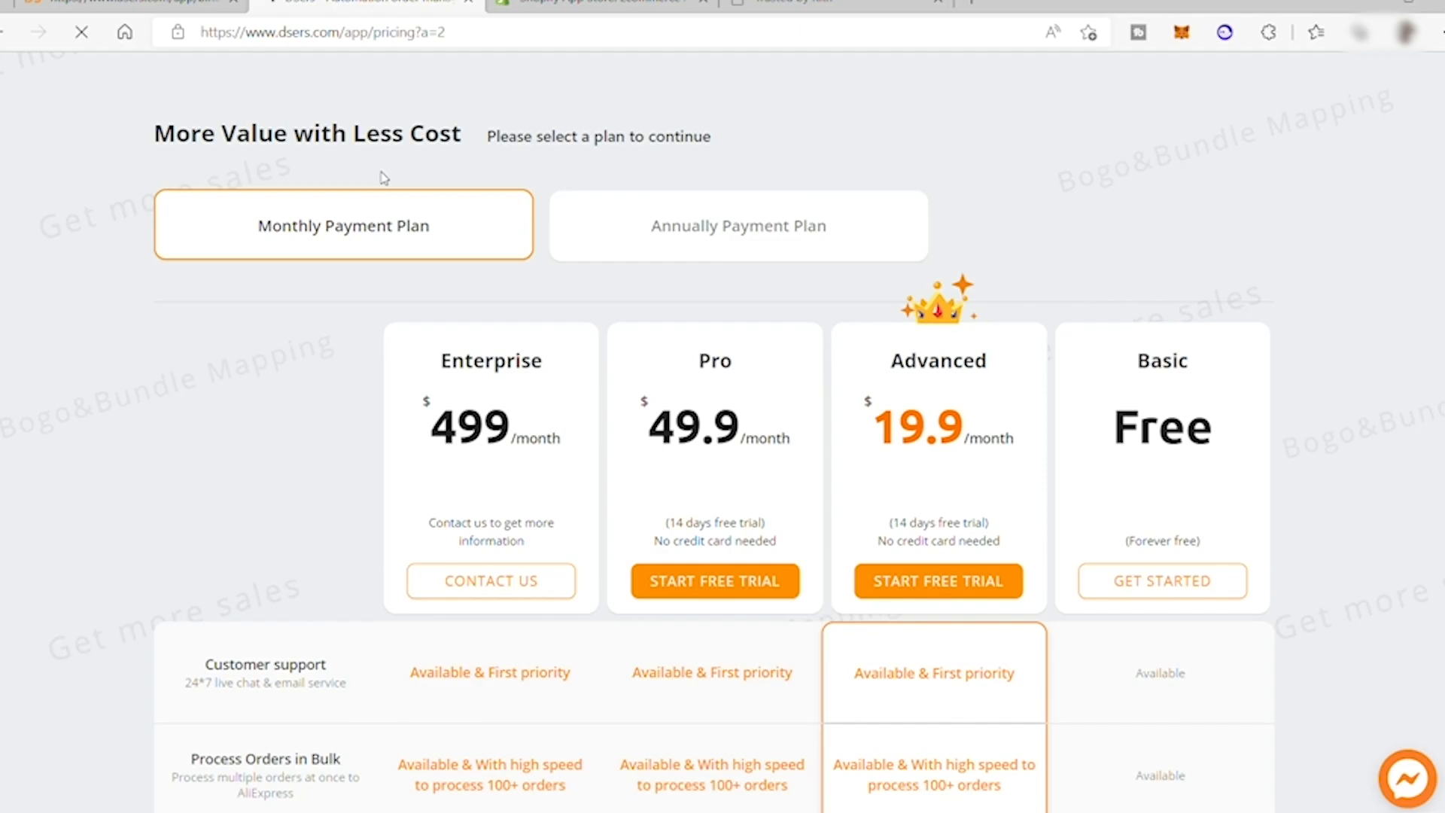
- Compare the features of the monthly pricing plans and get started with the free Basic plan
{"action": "scroll", "coordinate": [383, 178], "scroll_direction": "down", "scroll_amount": 10}
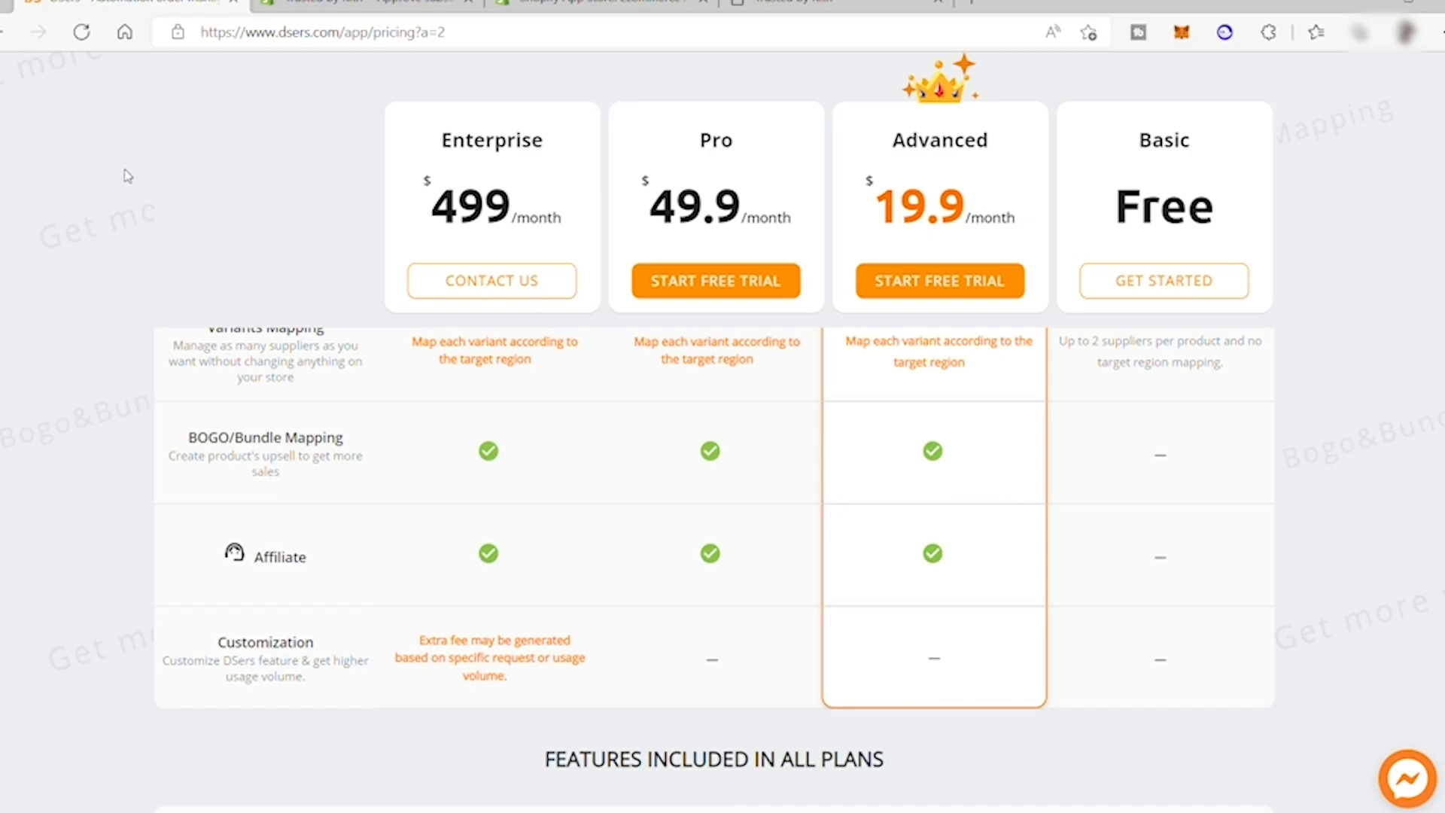
{"action": "scroll", "coordinate": [1047, 347], "scroll_direction": "up", "scroll_amount": 4}
{"action": "scroll", "coordinate": [1045, 348], "scroll_direction": "up", "scroll_amount": 5}
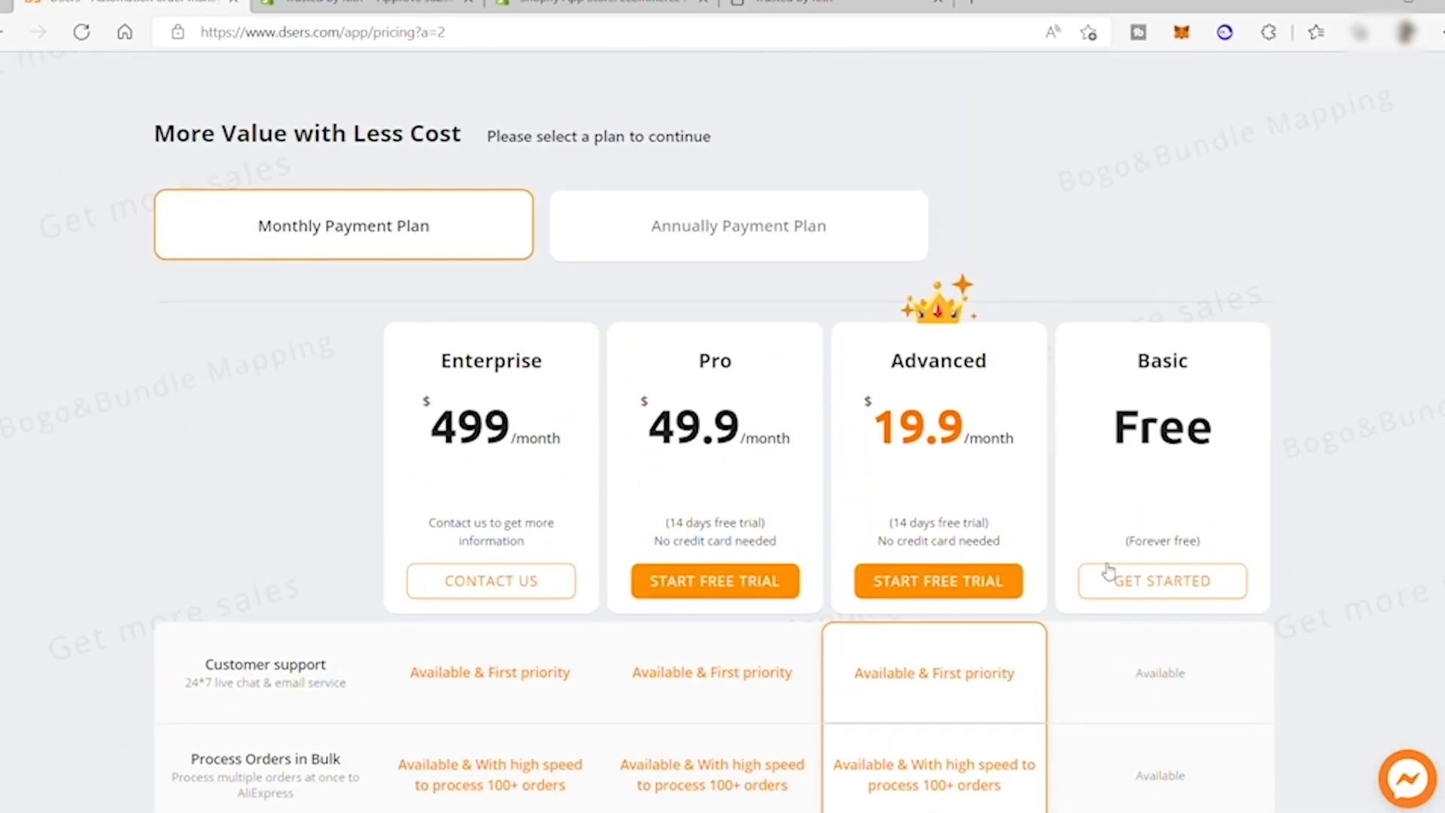
{"action": "left_click", "coordinate": [1166, 594]}
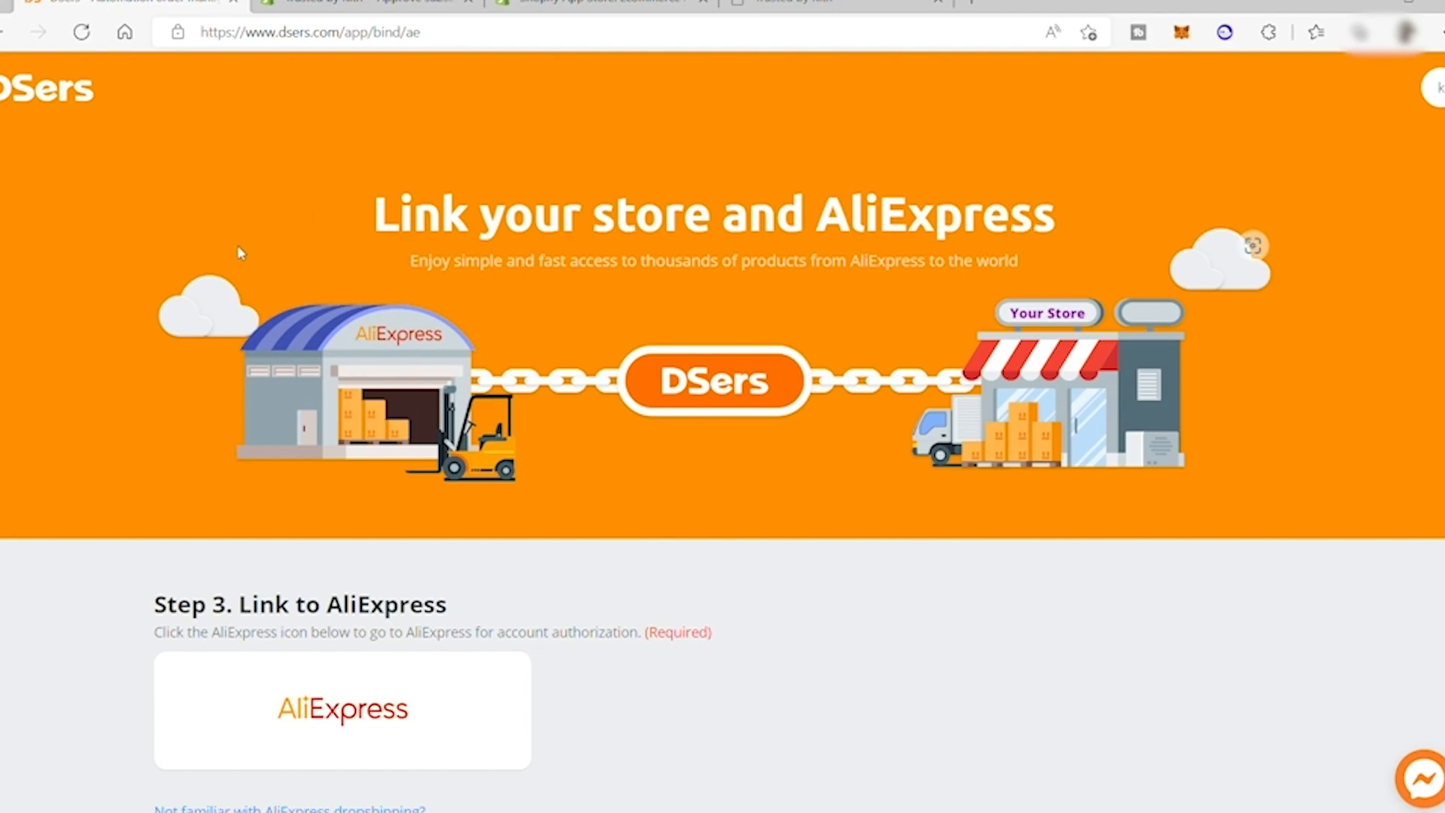
- Link the AliExpress account by authorizing DSers, and choose to explore freely instead of following the new user's guide
{"action": "scroll", "coordinate": [405, 354], "scroll_direction": "down", "scroll_amount": 1}
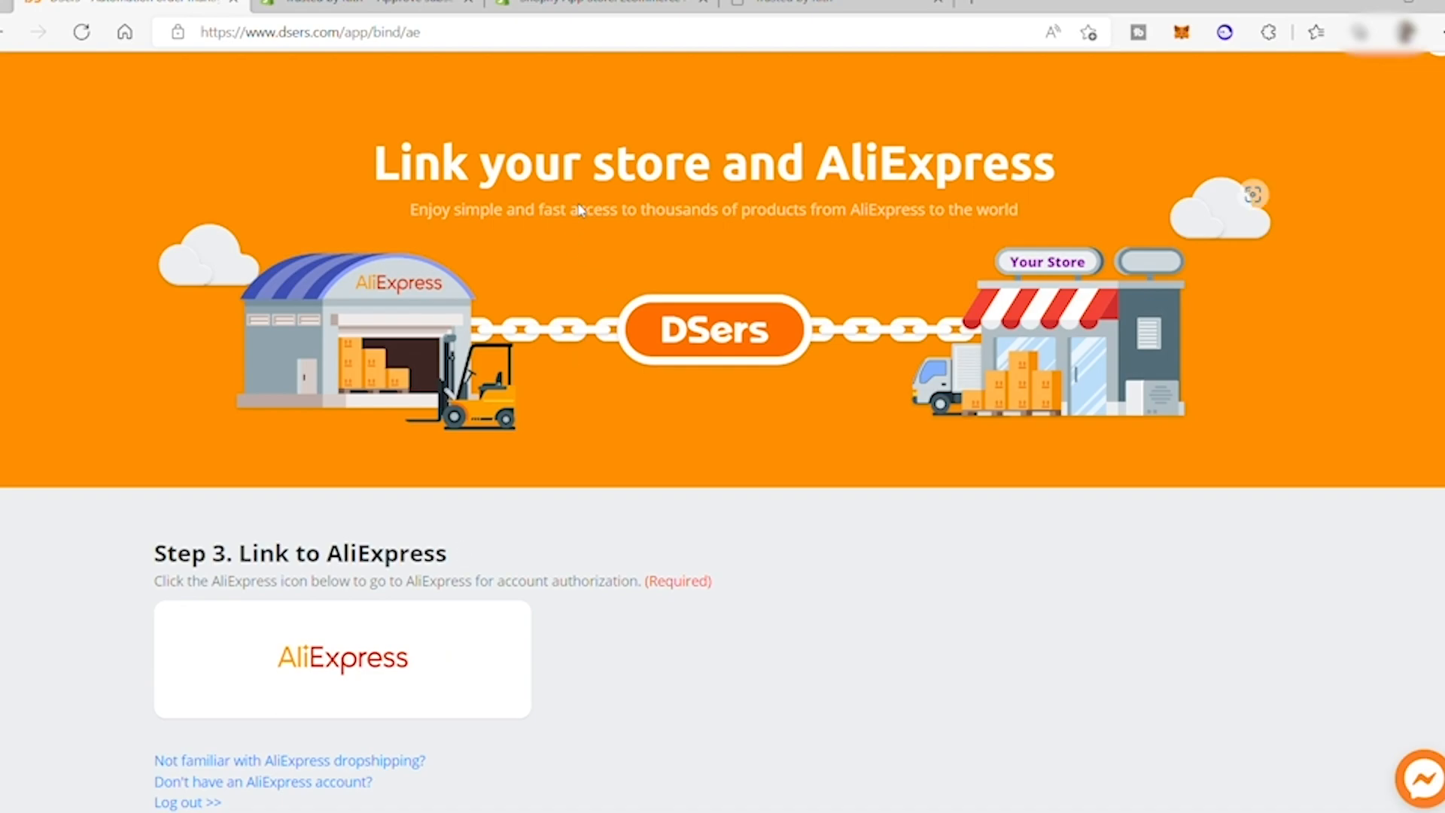
{"action": "left_click", "coordinate": [421, 668]}
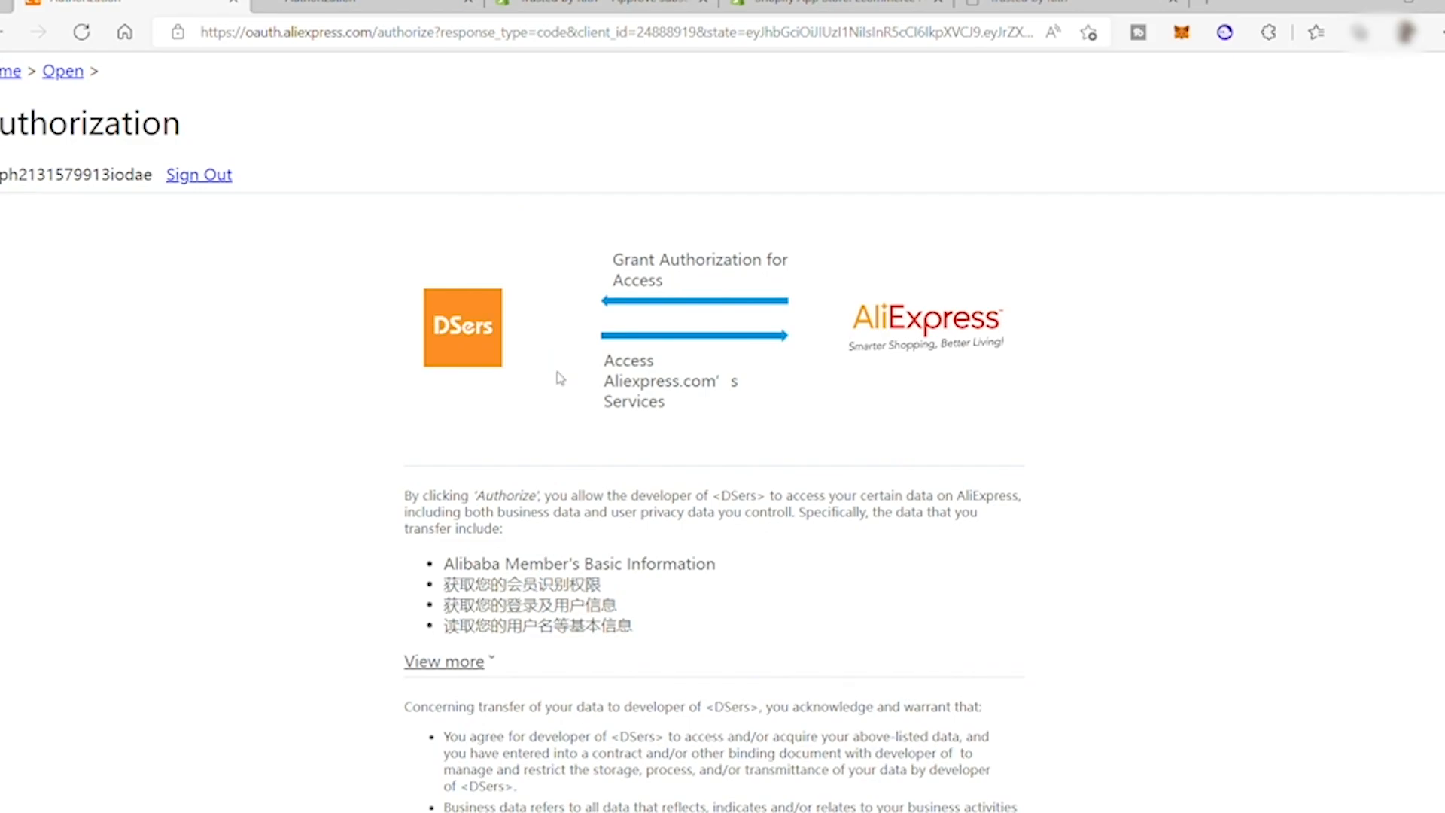
{"action": "scroll", "coordinate": [561, 378], "scroll_direction": "down", "scroll_amount": 5}
{"action": "scroll", "coordinate": [557, 376], "scroll_direction": "up", "scroll_amount": 5}
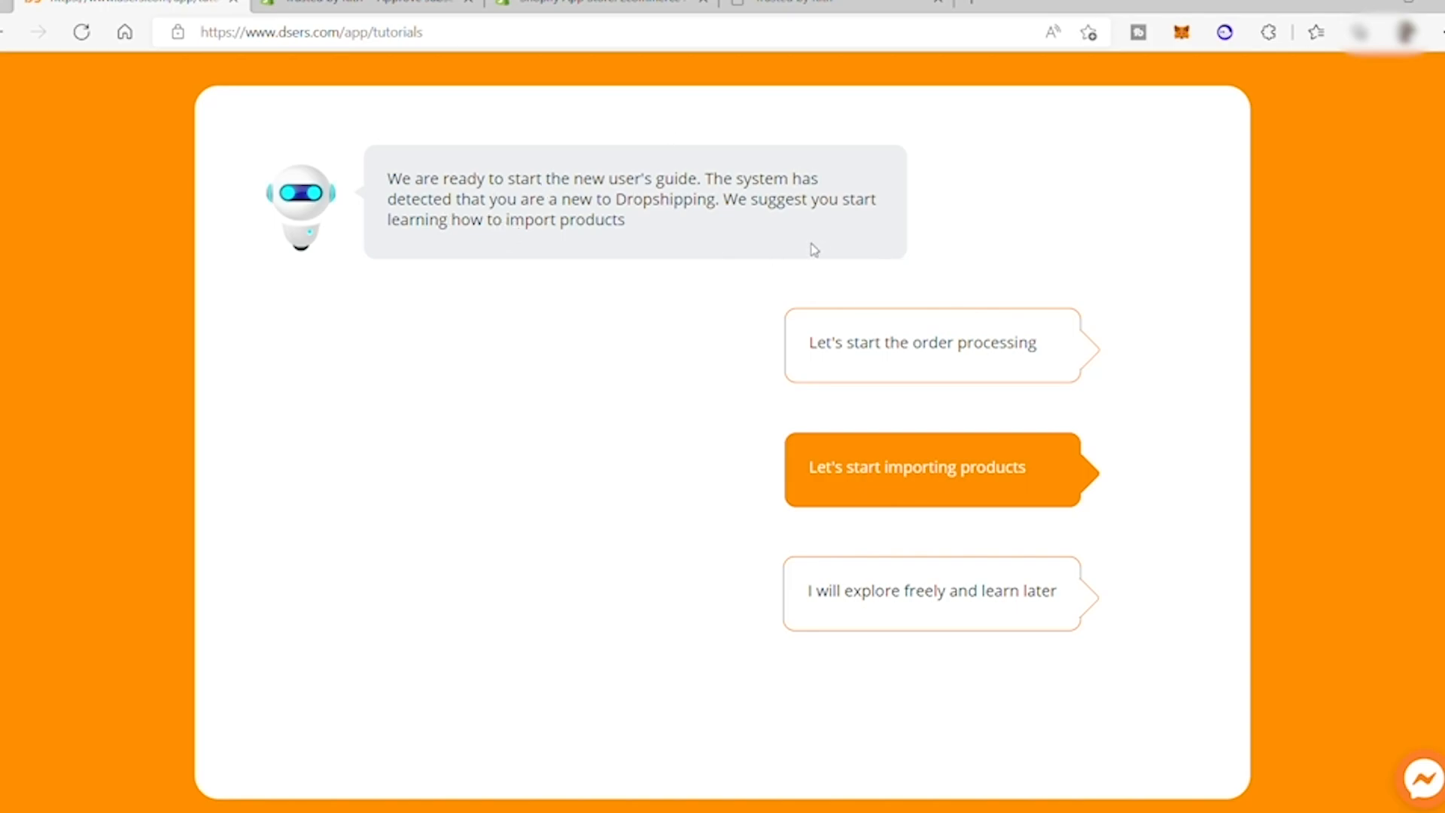
{"action": "left_click", "coordinate": [879, 602]}
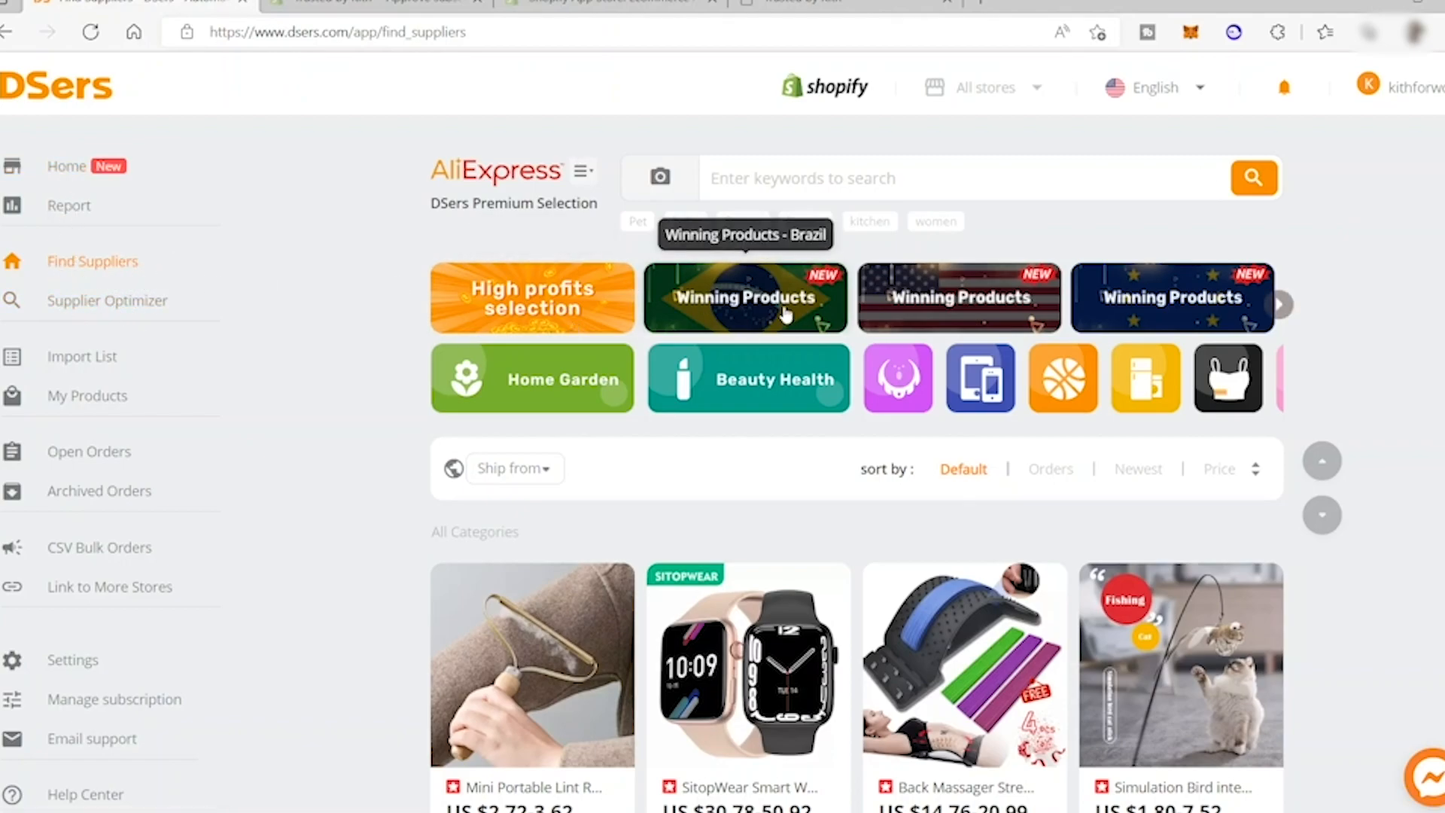
- Search the AliExpress suppliers for "mini dress"
{"action": "scroll", "coordinate": [821, 463], "scroll_direction": "down", "scroll_amount": 3}
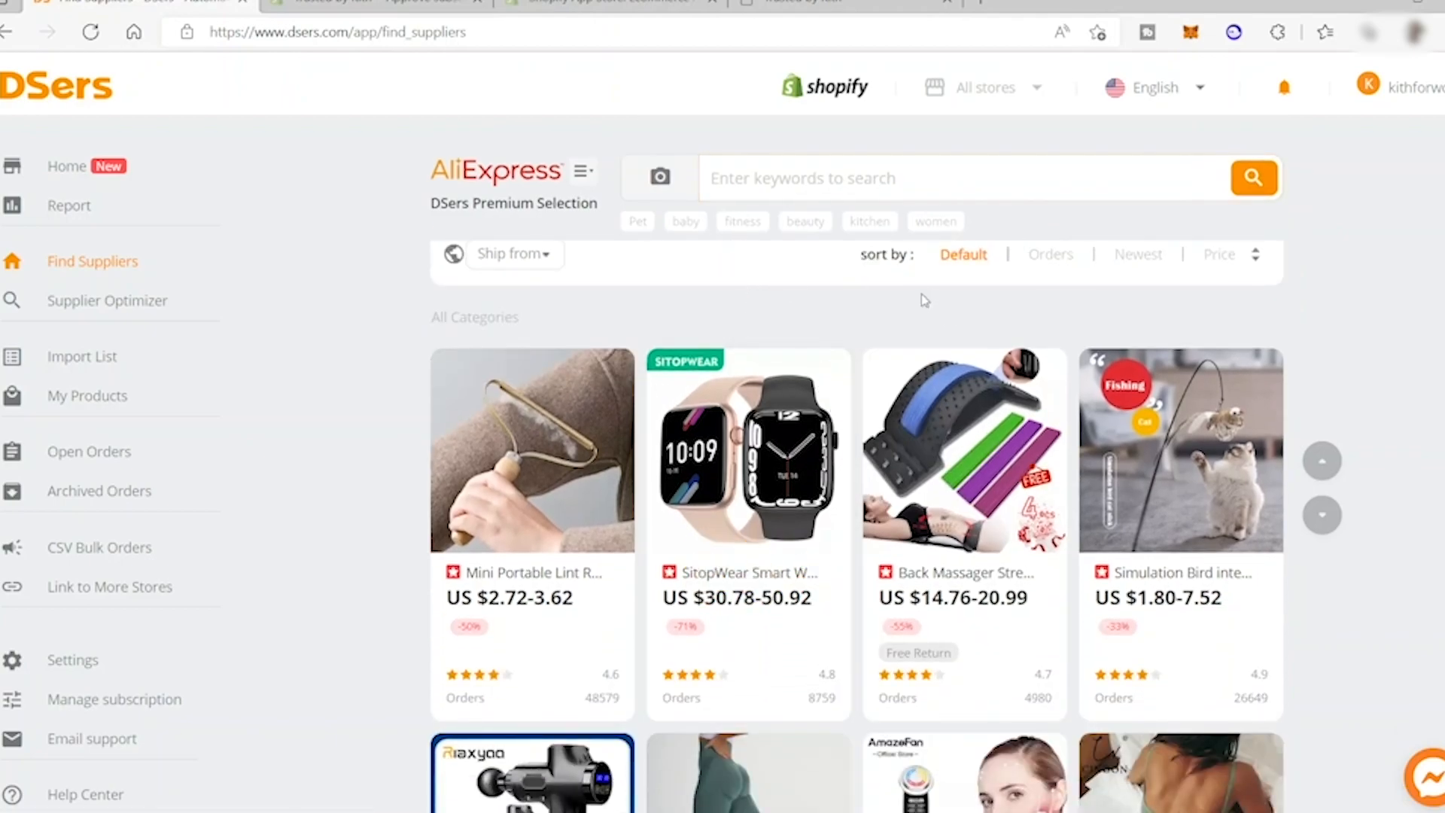
{"action": "left_click", "coordinate": [898, 177]}
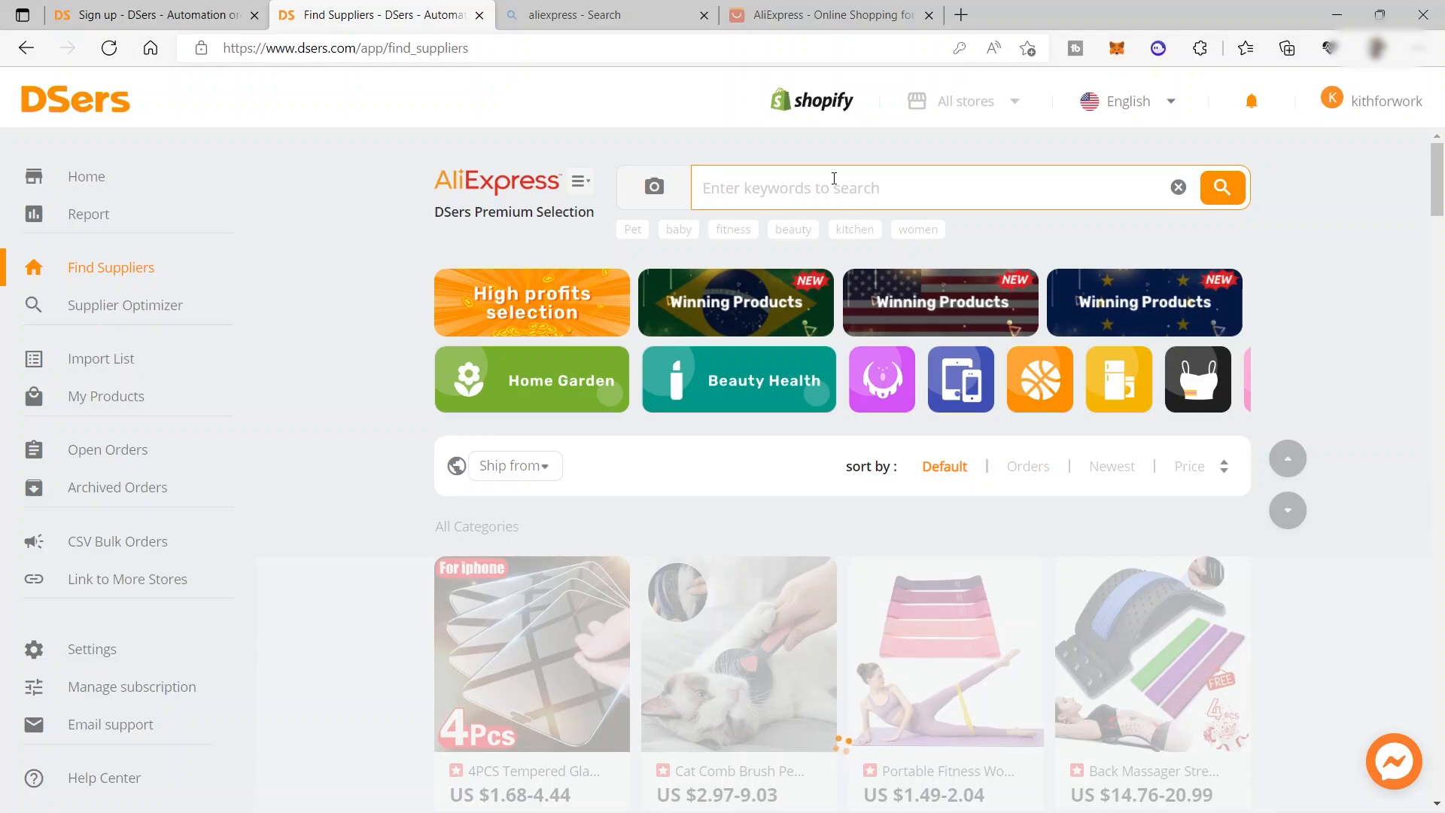
{"action": "type", "text": "mini dress"}
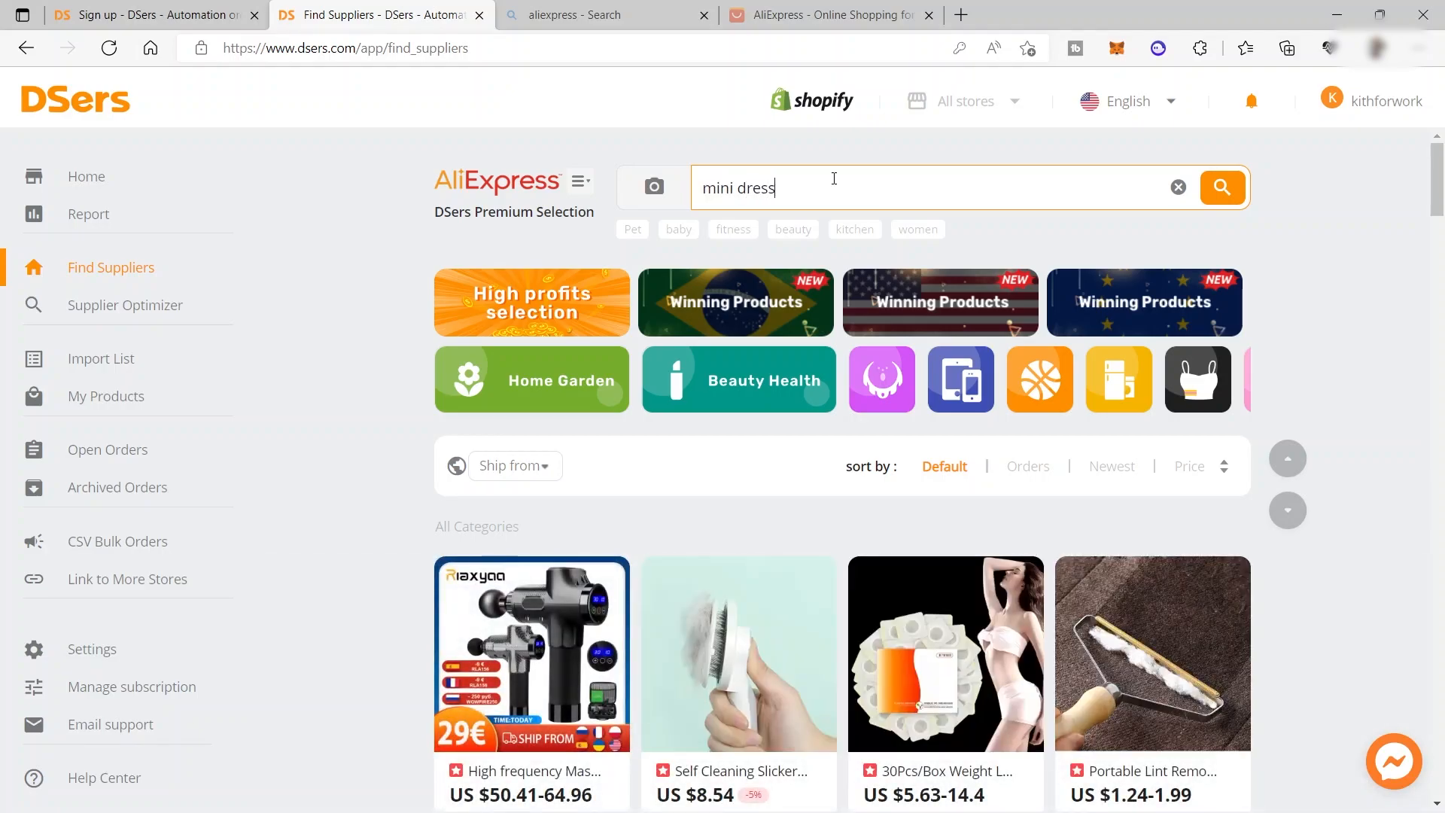
{"action": "key", "text": "Return"}
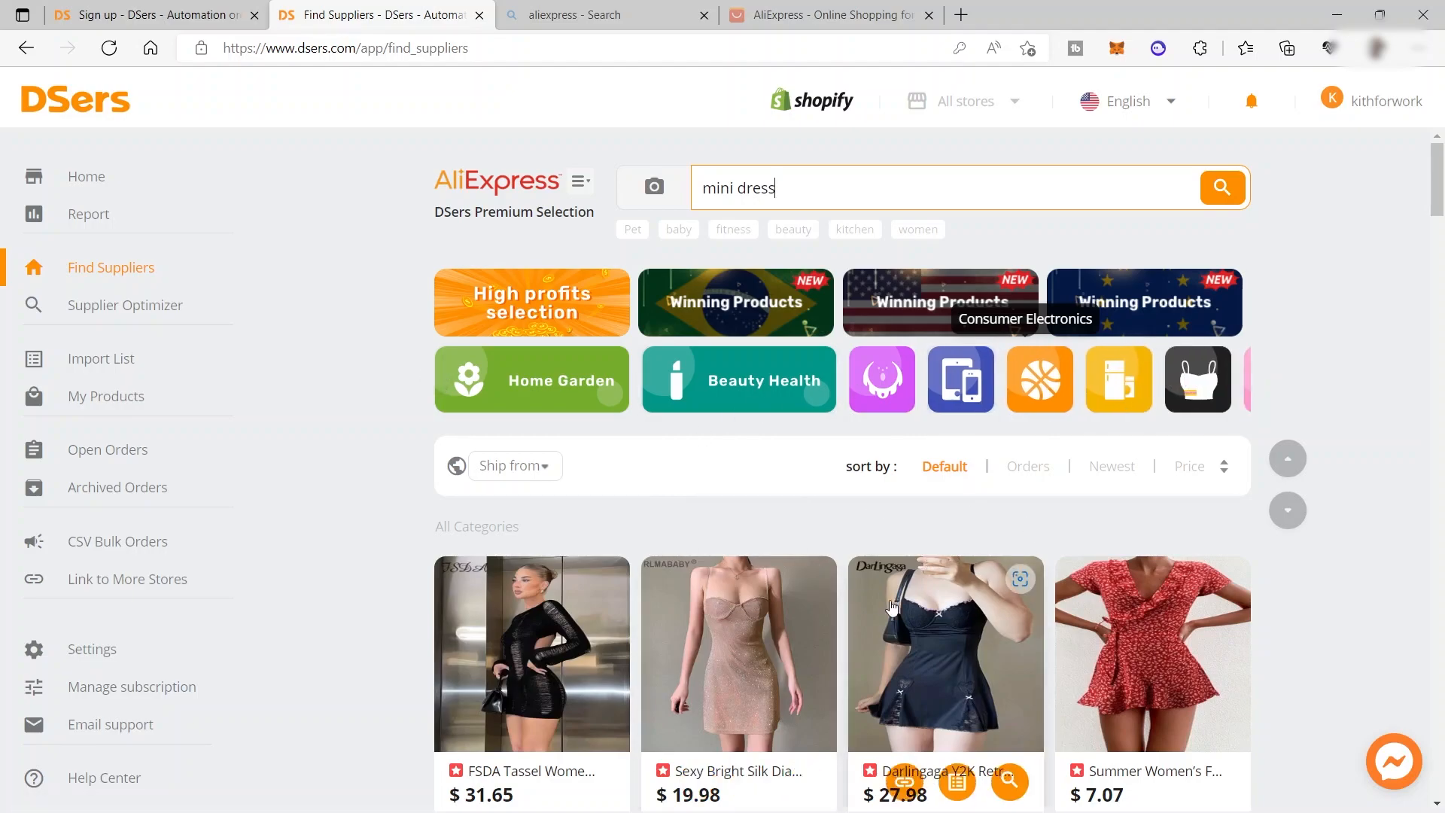
- Import the Cotton Baby Dresses product from the search results and stay on the results page
{"action": "scroll", "coordinate": [813, 521], "scroll_direction": "down", "scroll_amount": 3}
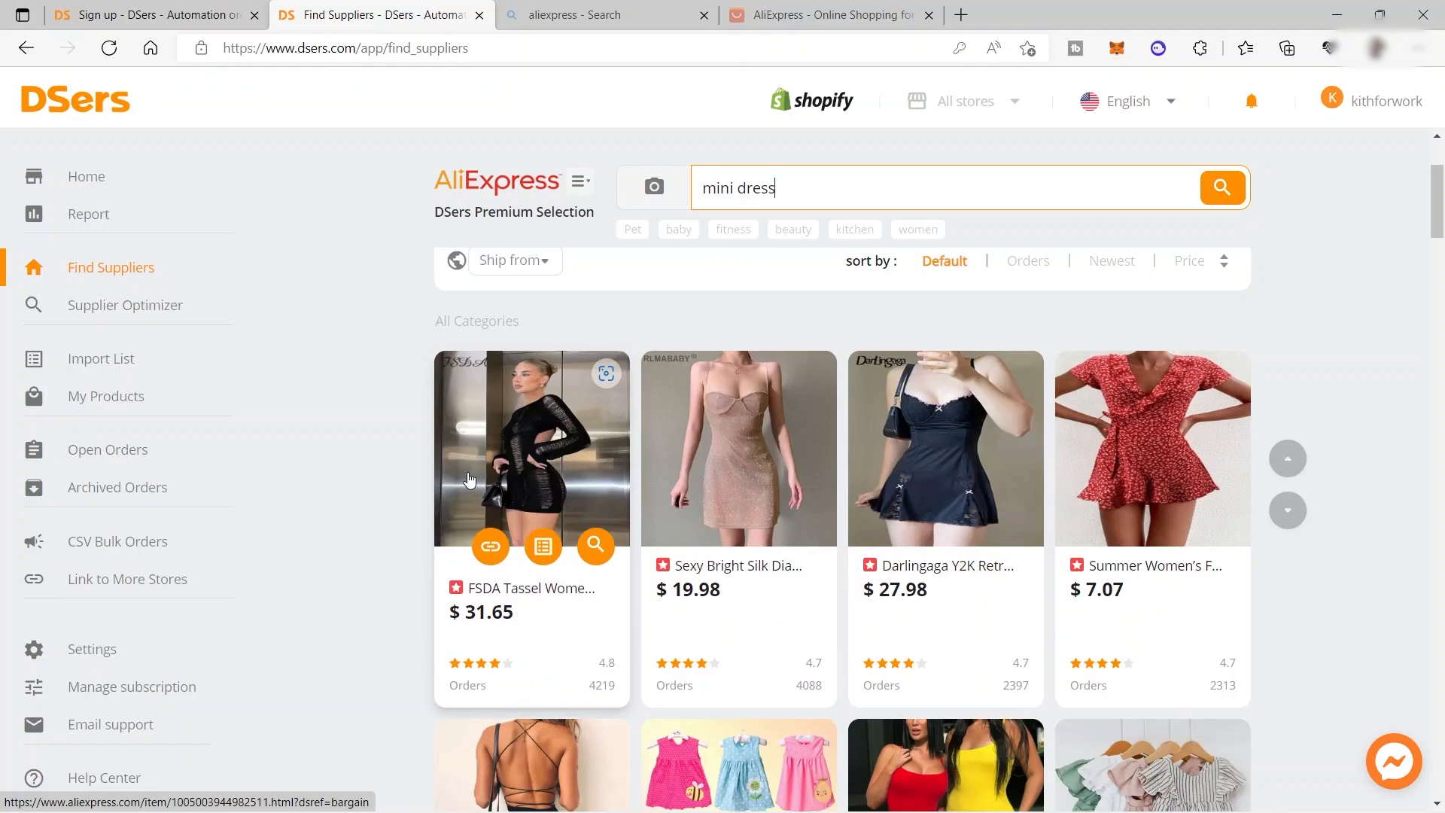
{"action": "scroll", "coordinate": [1116, 441], "scroll_direction": "down", "scroll_amount": 3}
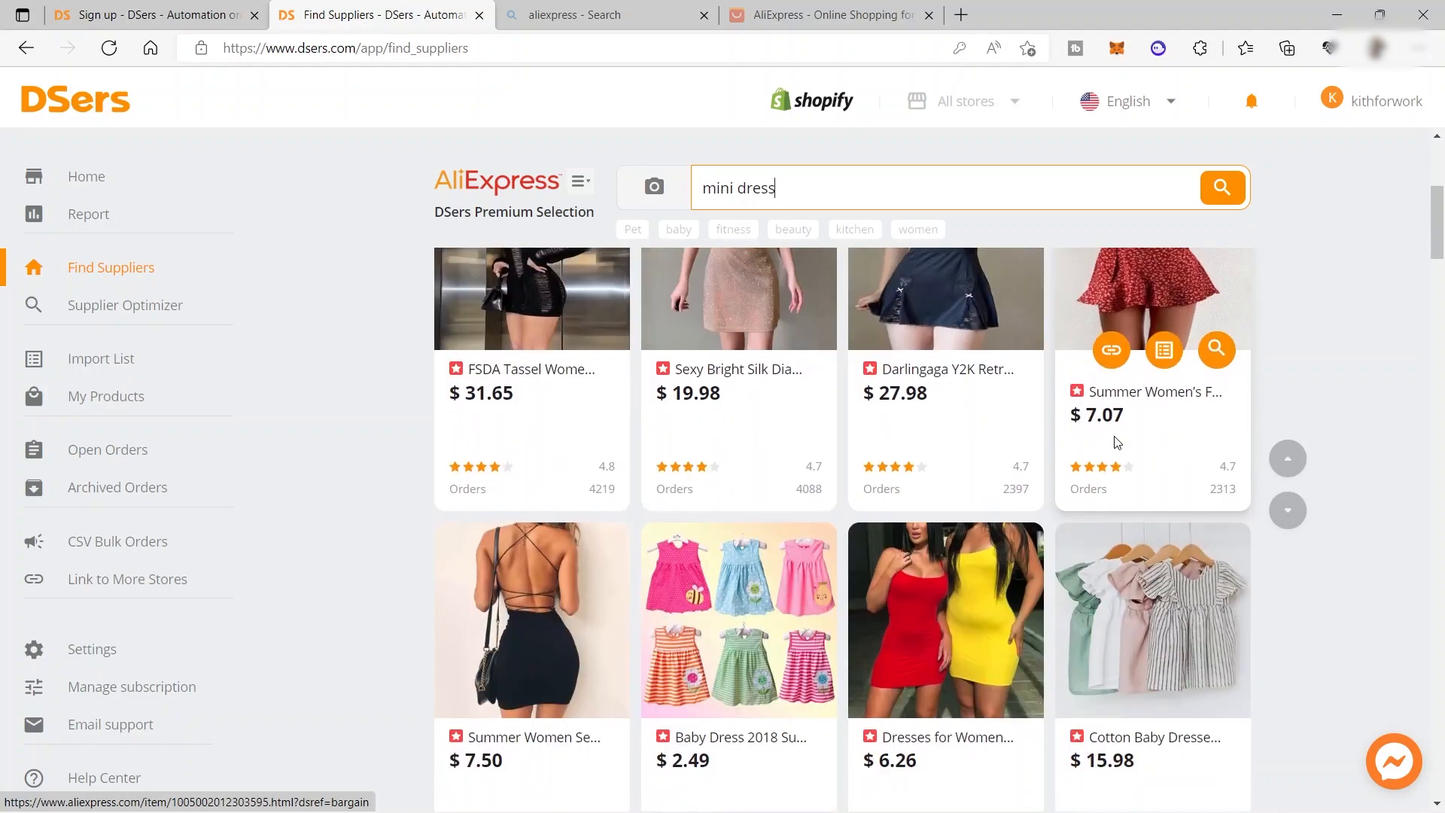
{"action": "scroll", "coordinate": [1116, 441], "scroll_direction": "down", "scroll_amount": 3}
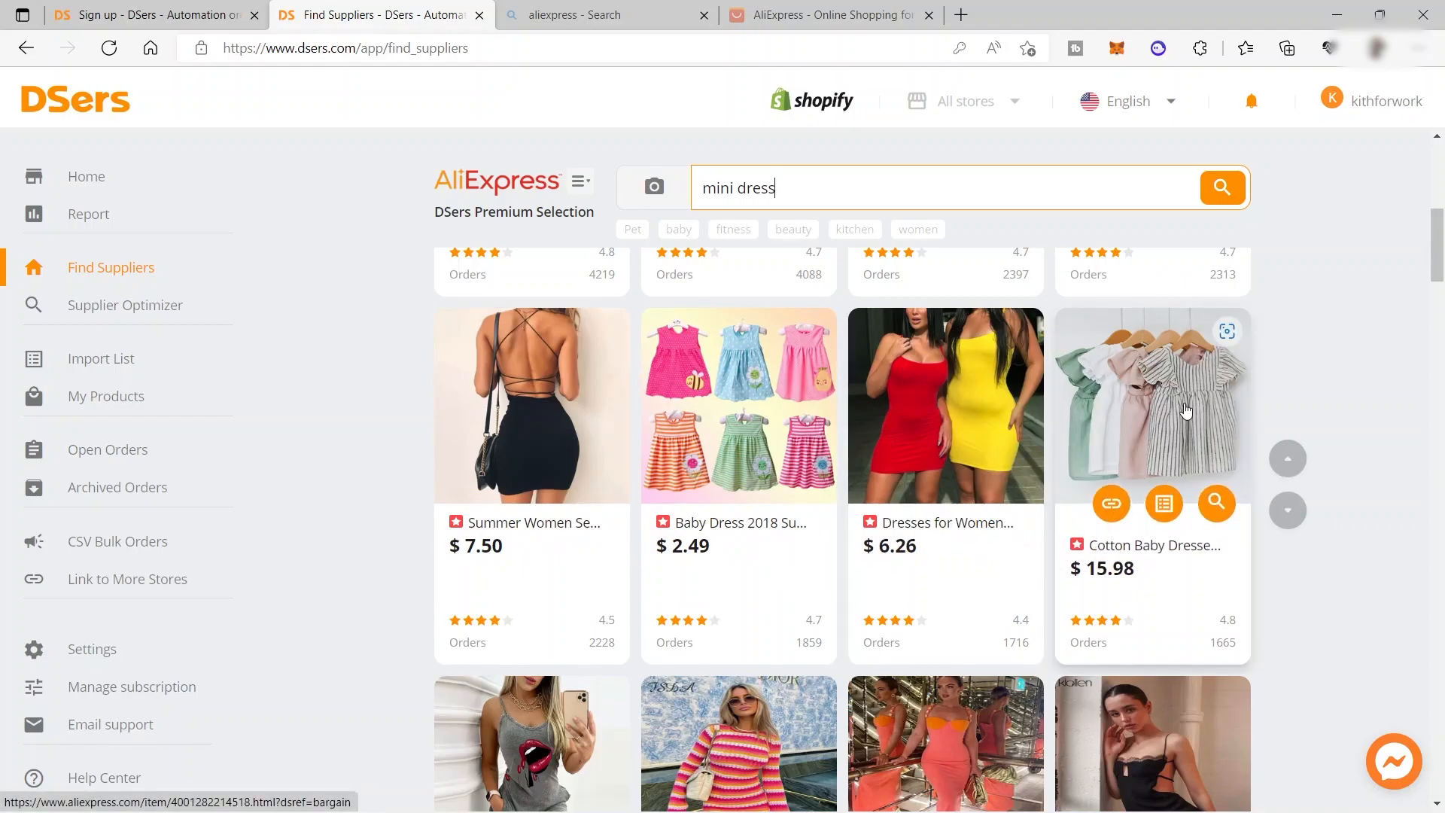
{"action": "left_click", "coordinate": [1164, 505]}
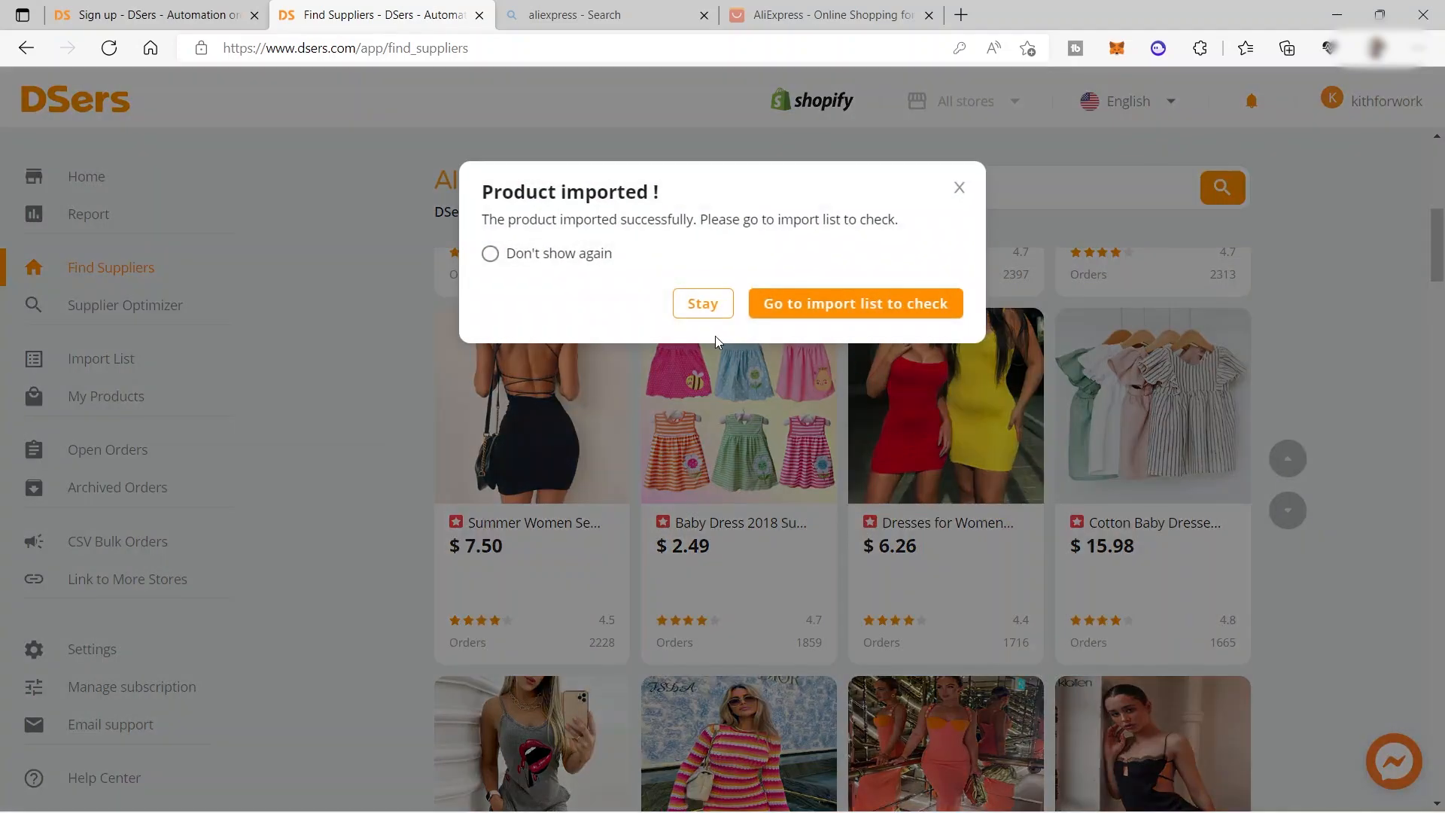
{"action": "left_click", "coordinate": [702, 305]}
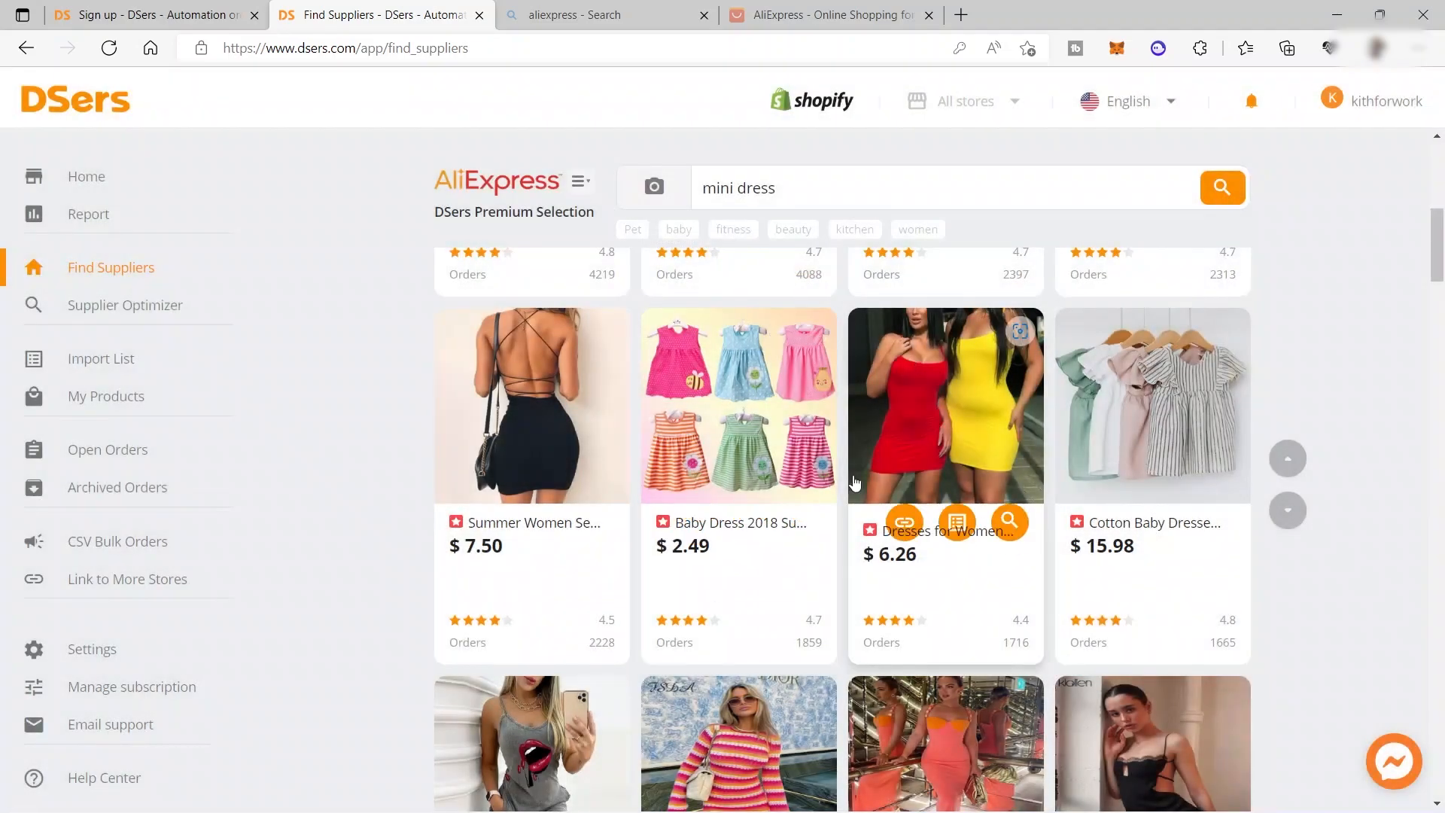
- Import the FSDA Stripe Knit and Sexy Straps dresses from the results, and open the import list
{"action": "scroll", "coordinate": [586, 564], "scroll_direction": "down", "scroll_amount": 3}
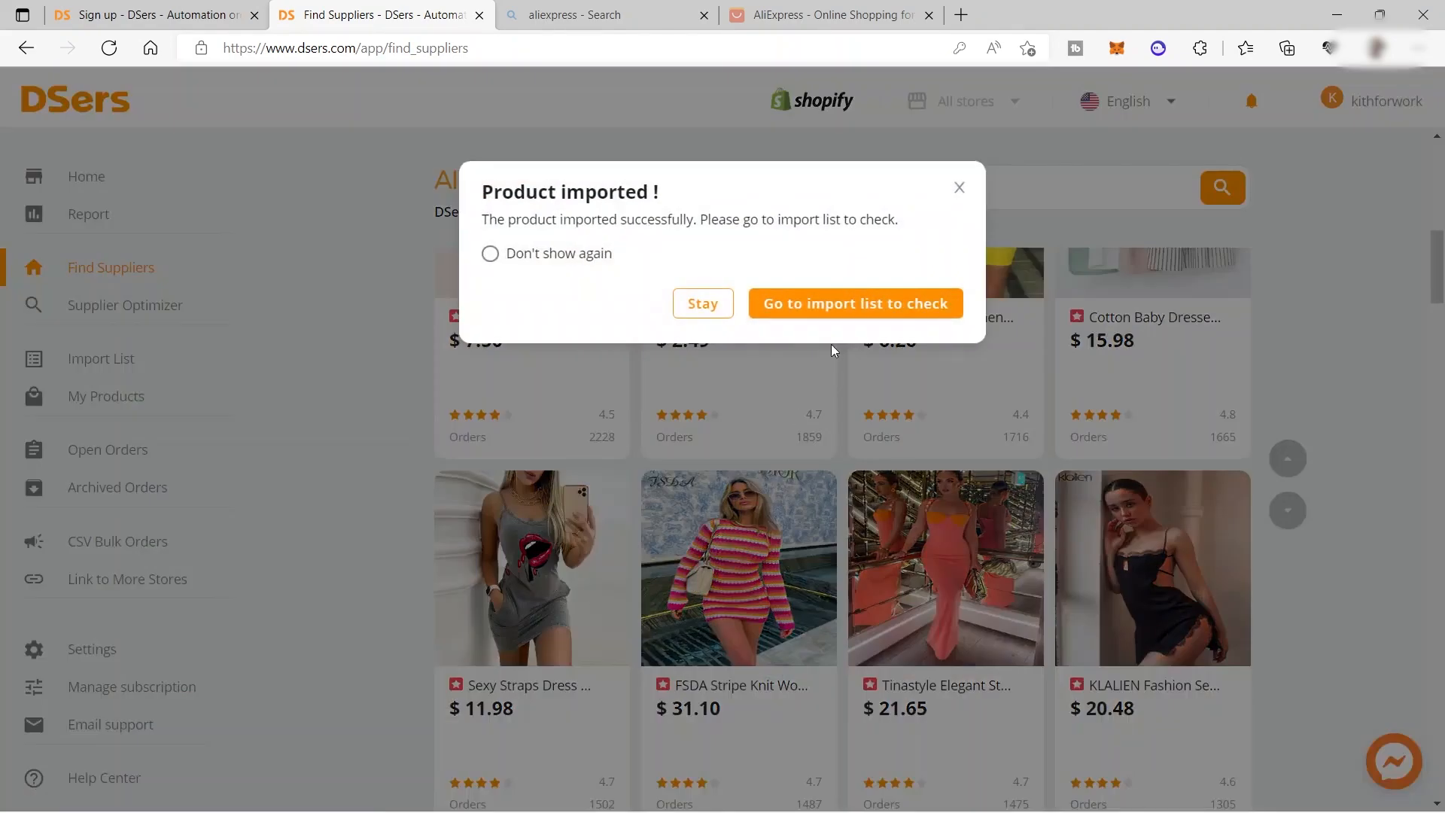
{"action": "left_click", "coordinate": [712, 305]}
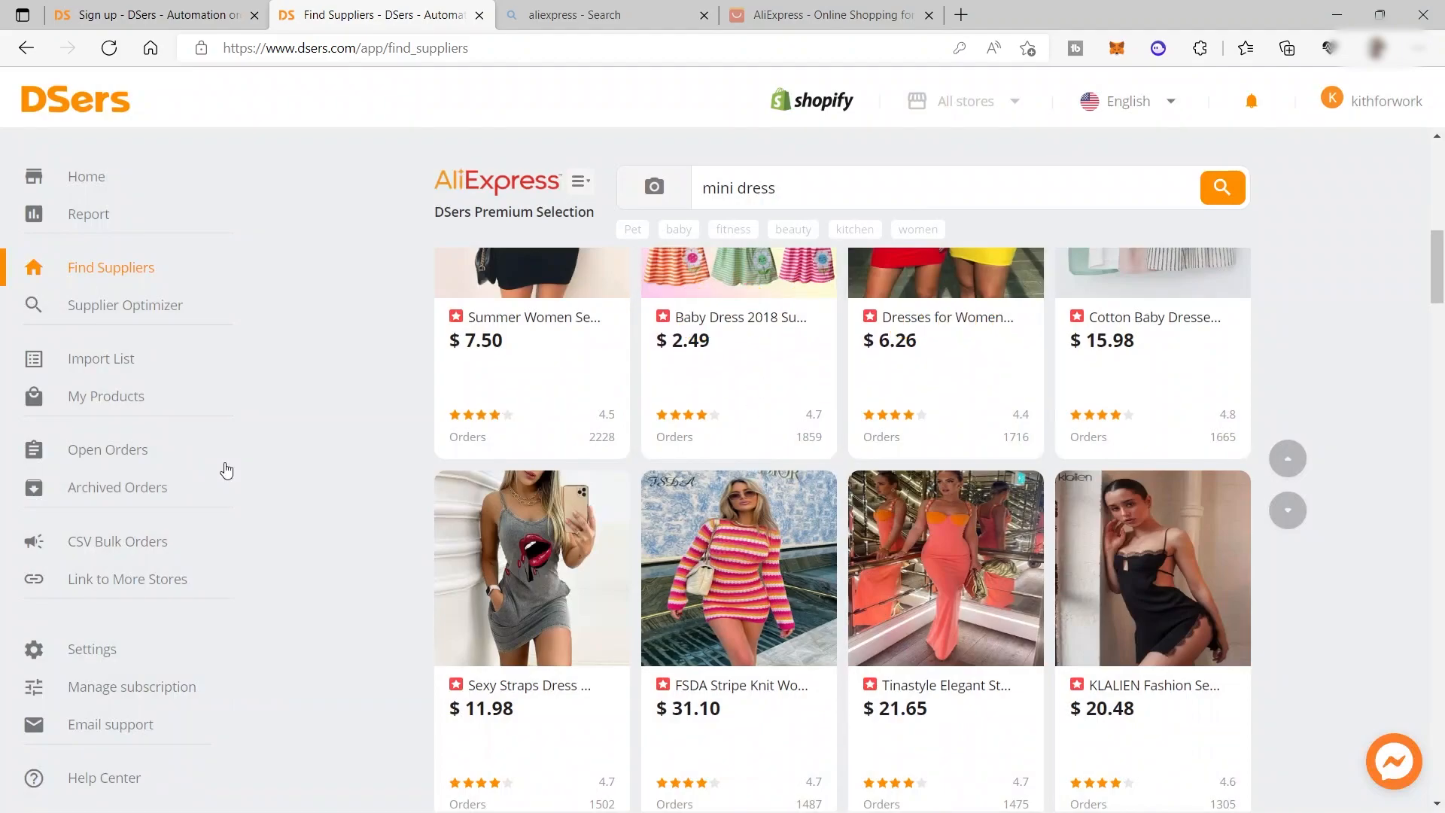
{"action": "left_click", "coordinate": [92, 369]}
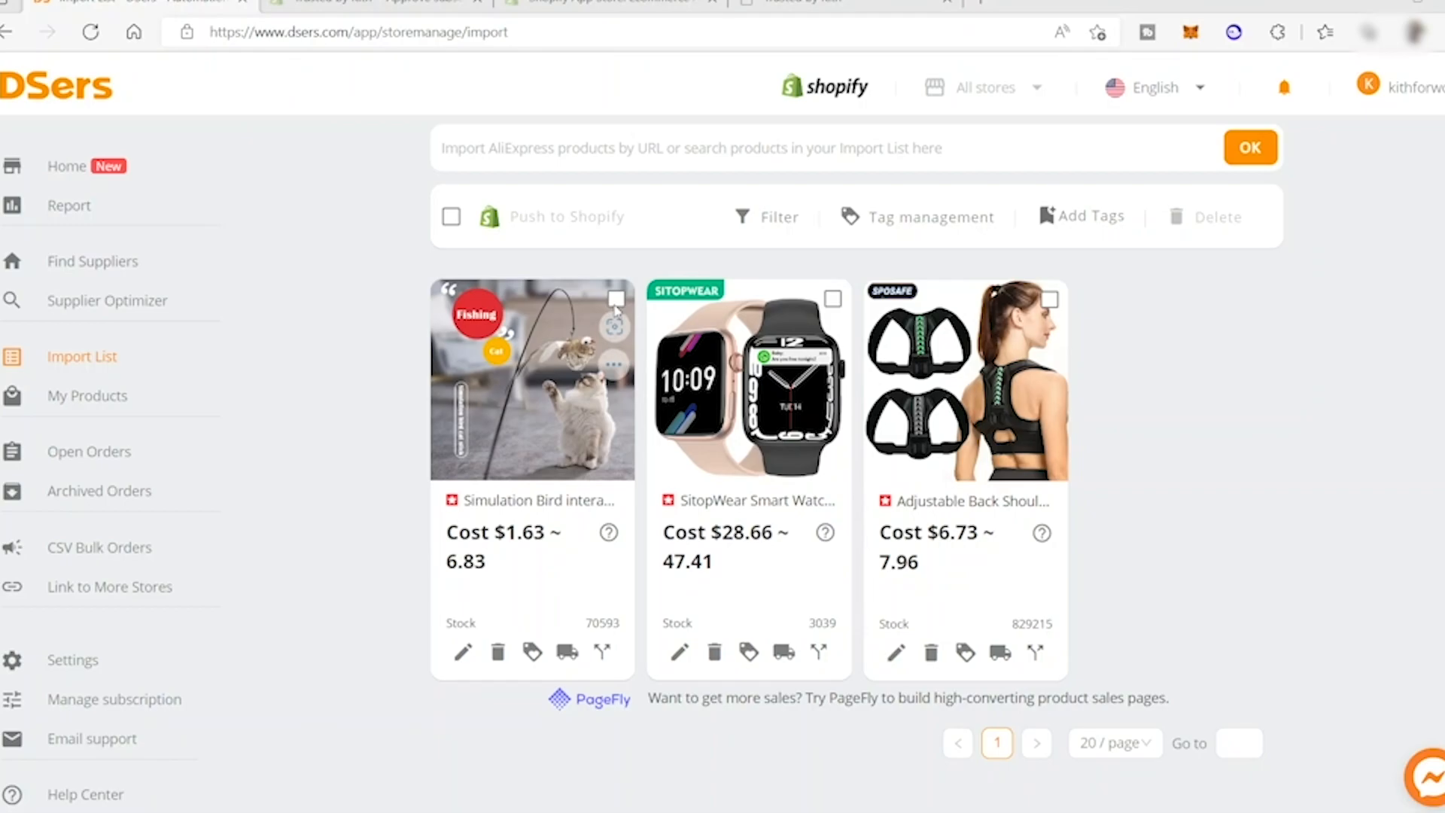
- Push the smart watch, back shoulder brace and Simulation Bird products to the Shopify store, with publishing to Online Store enabled
{"action": "left_click", "coordinate": [833, 299]}
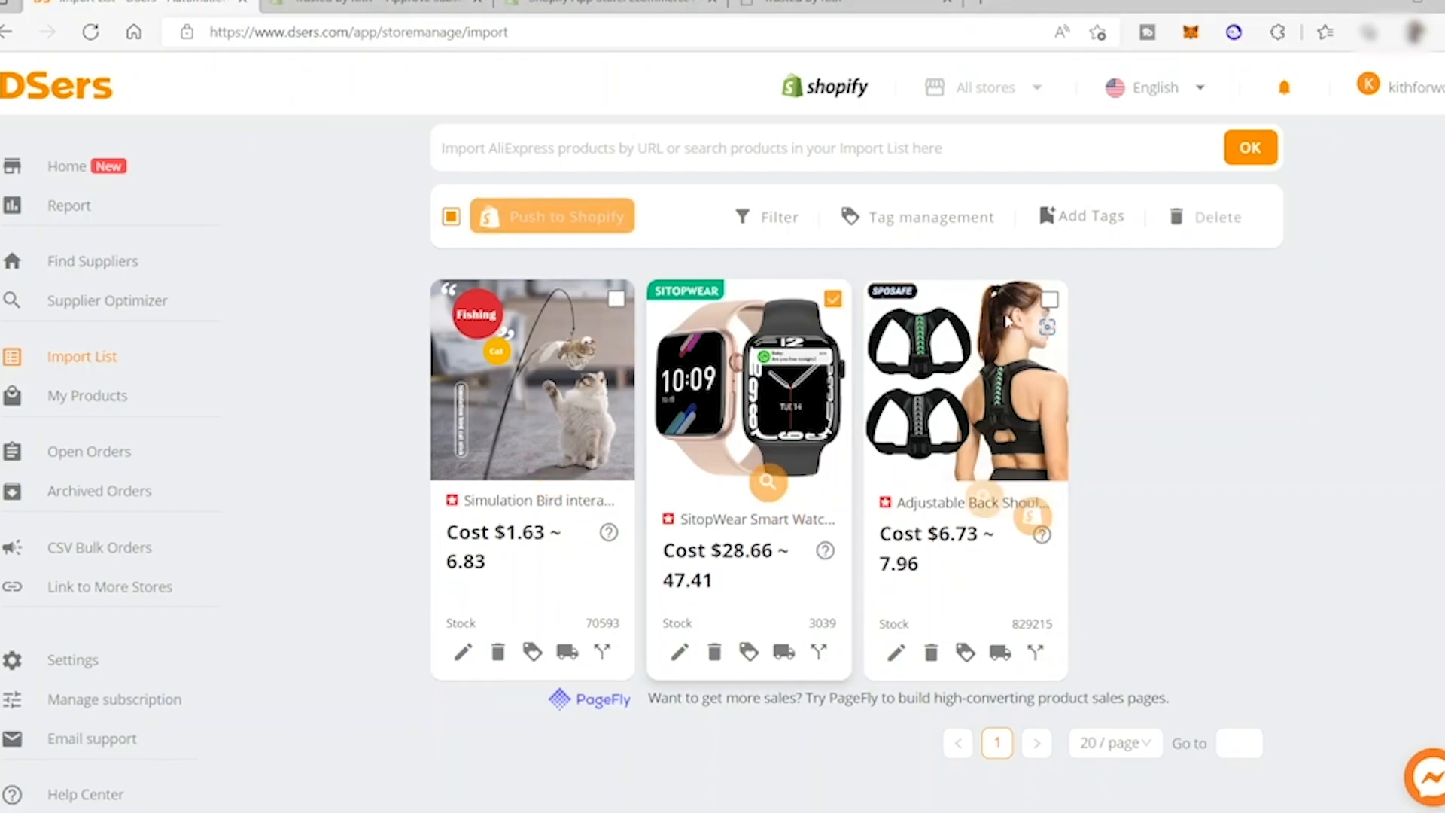
{"action": "left_click", "coordinate": [1049, 299]}
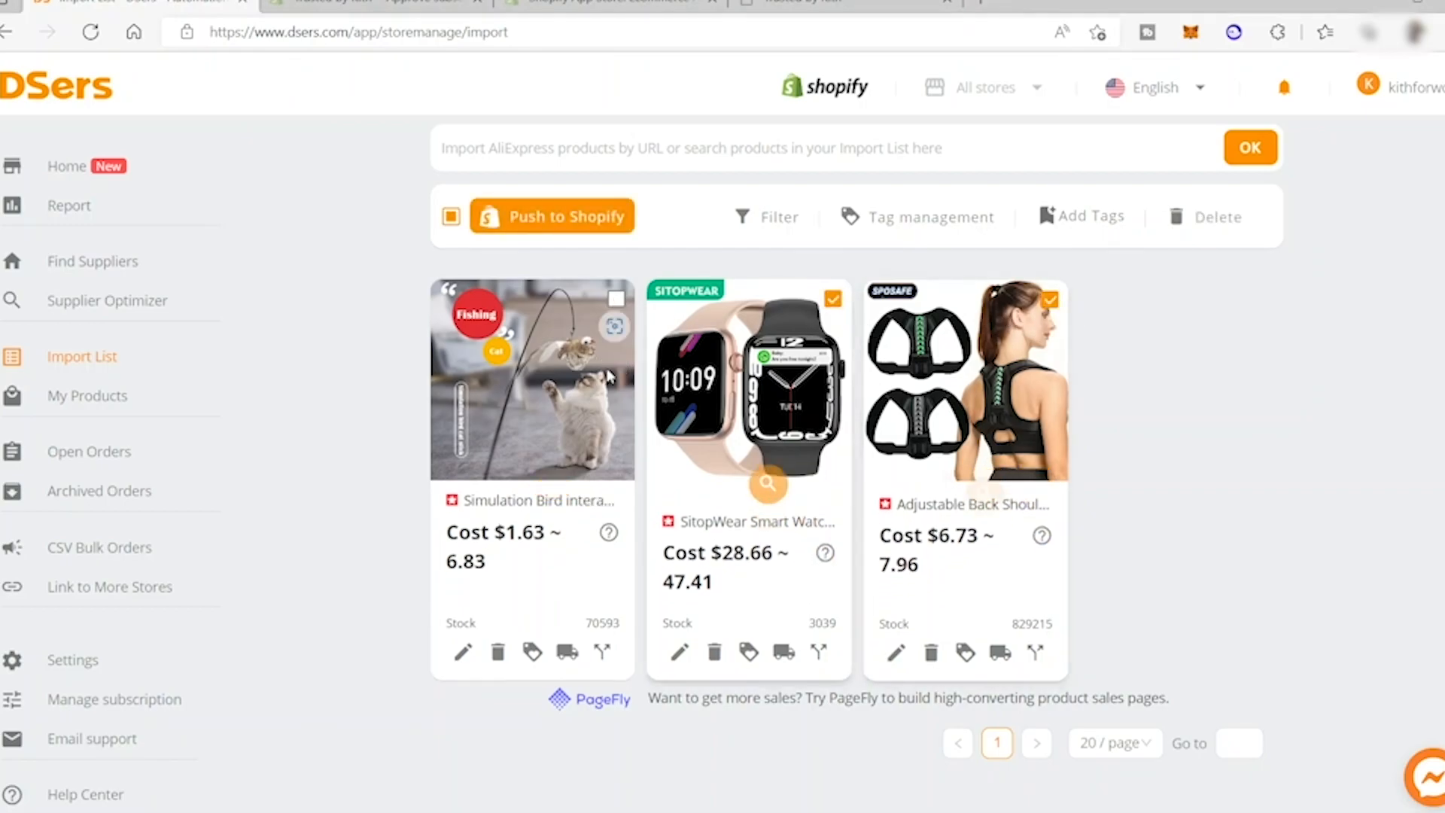
{"action": "left_click", "coordinate": [617, 300]}
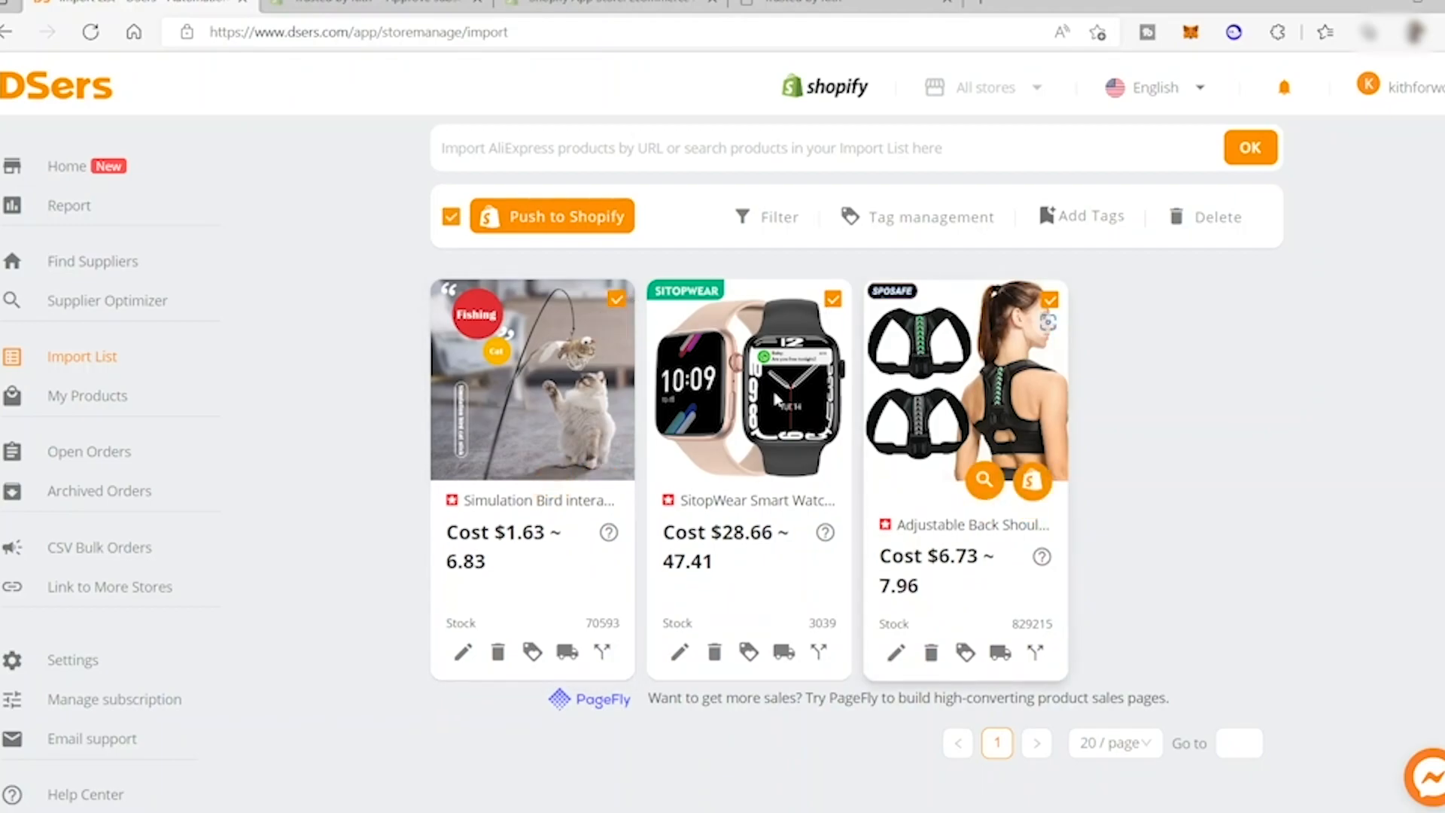
{"action": "left_click", "coordinate": [547, 222]}
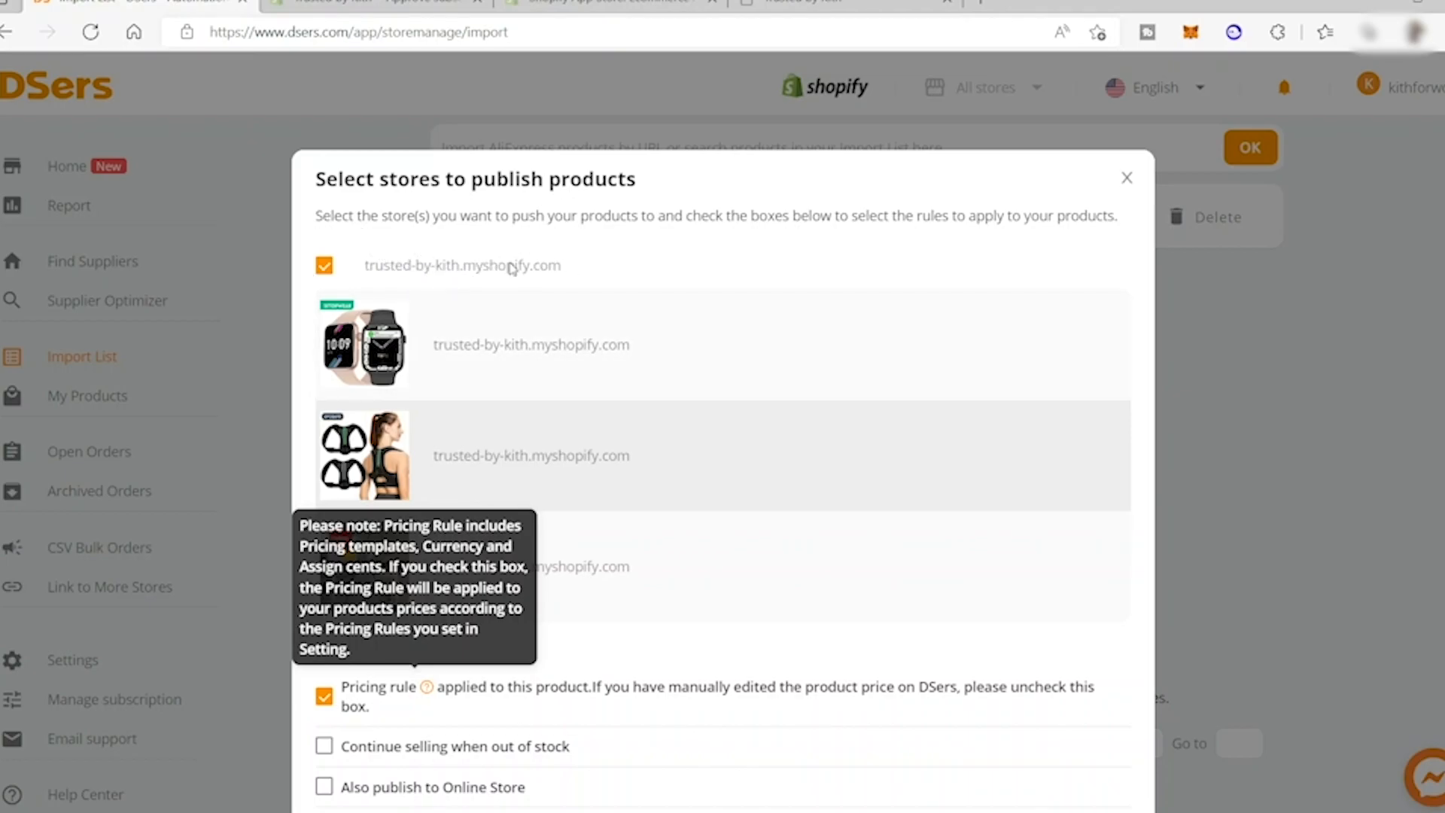
{"action": "scroll", "coordinate": [472, 329], "scroll_direction": "down", "scroll_amount": 2}
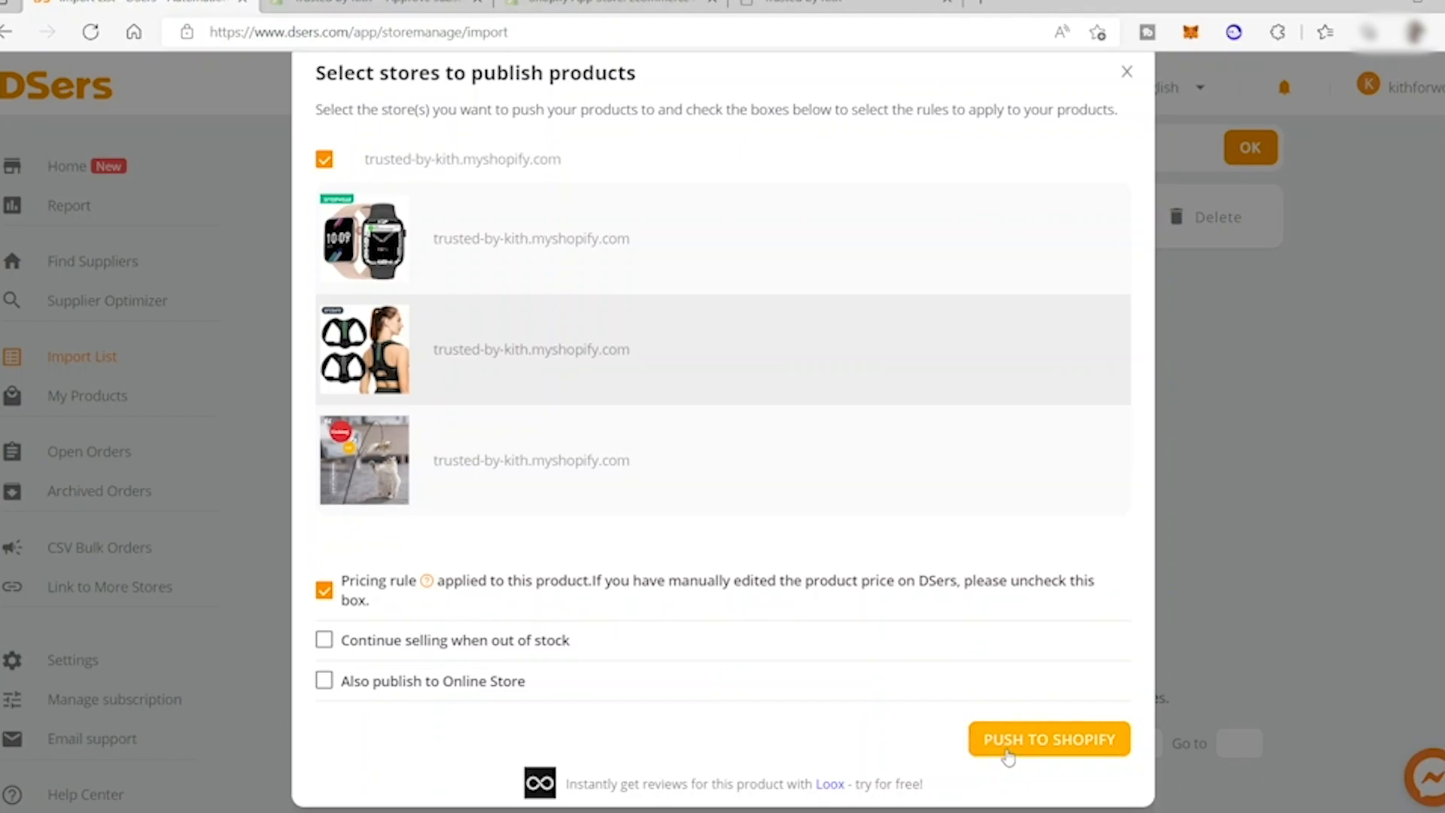
{"action": "left_click", "coordinate": [323, 685]}
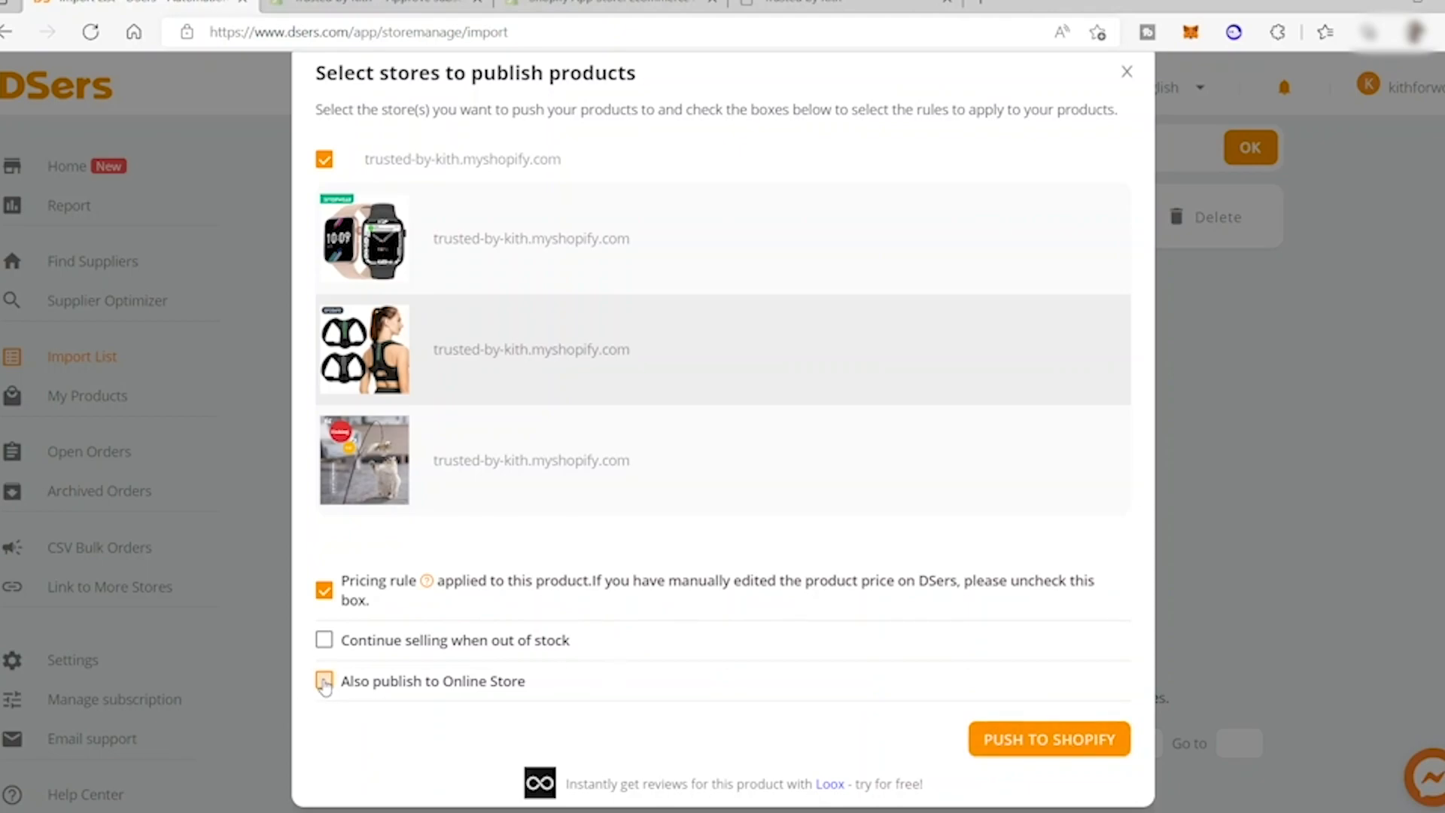
{"action": "left_click", "coordinate": [1062, 750]}
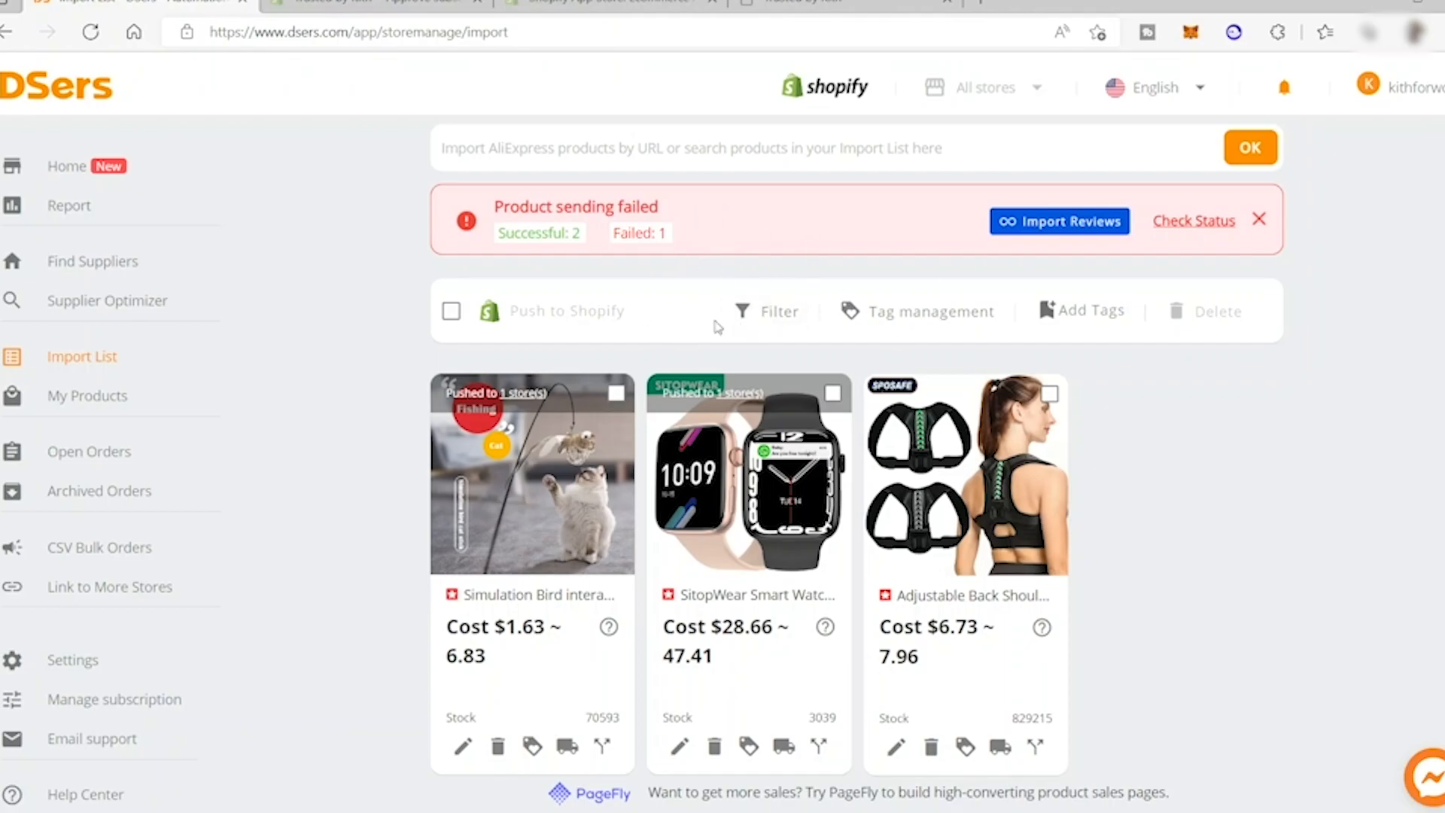
- Check the push status of each product, including the reason given for the back shoulder brace, and close the report
{"action": "left_click", "coordinate": [1193, 223]}
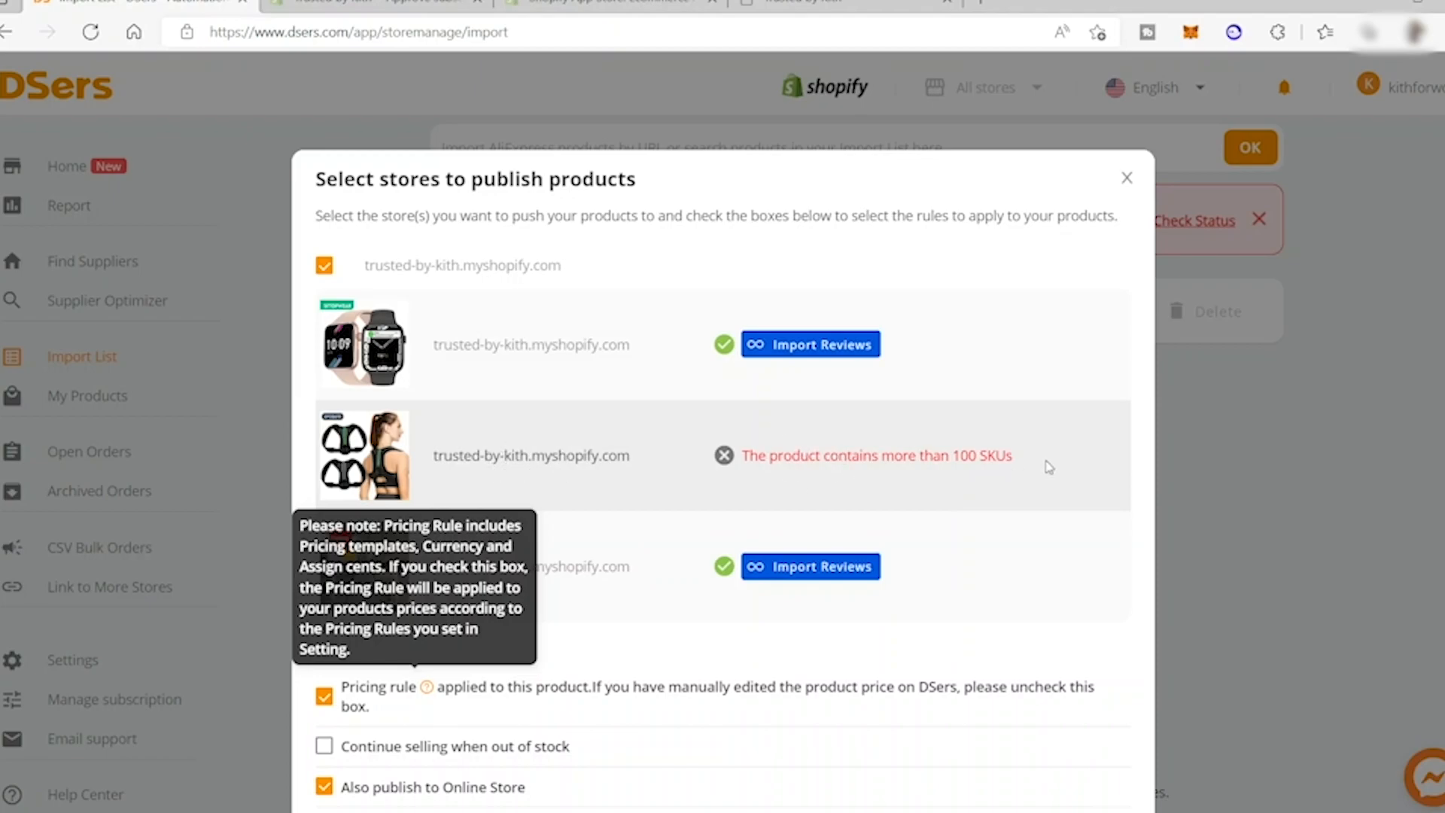
{"action": "left_click_drag", "start_coordinate": [1045, 464], "coordinate": [717, 456]}
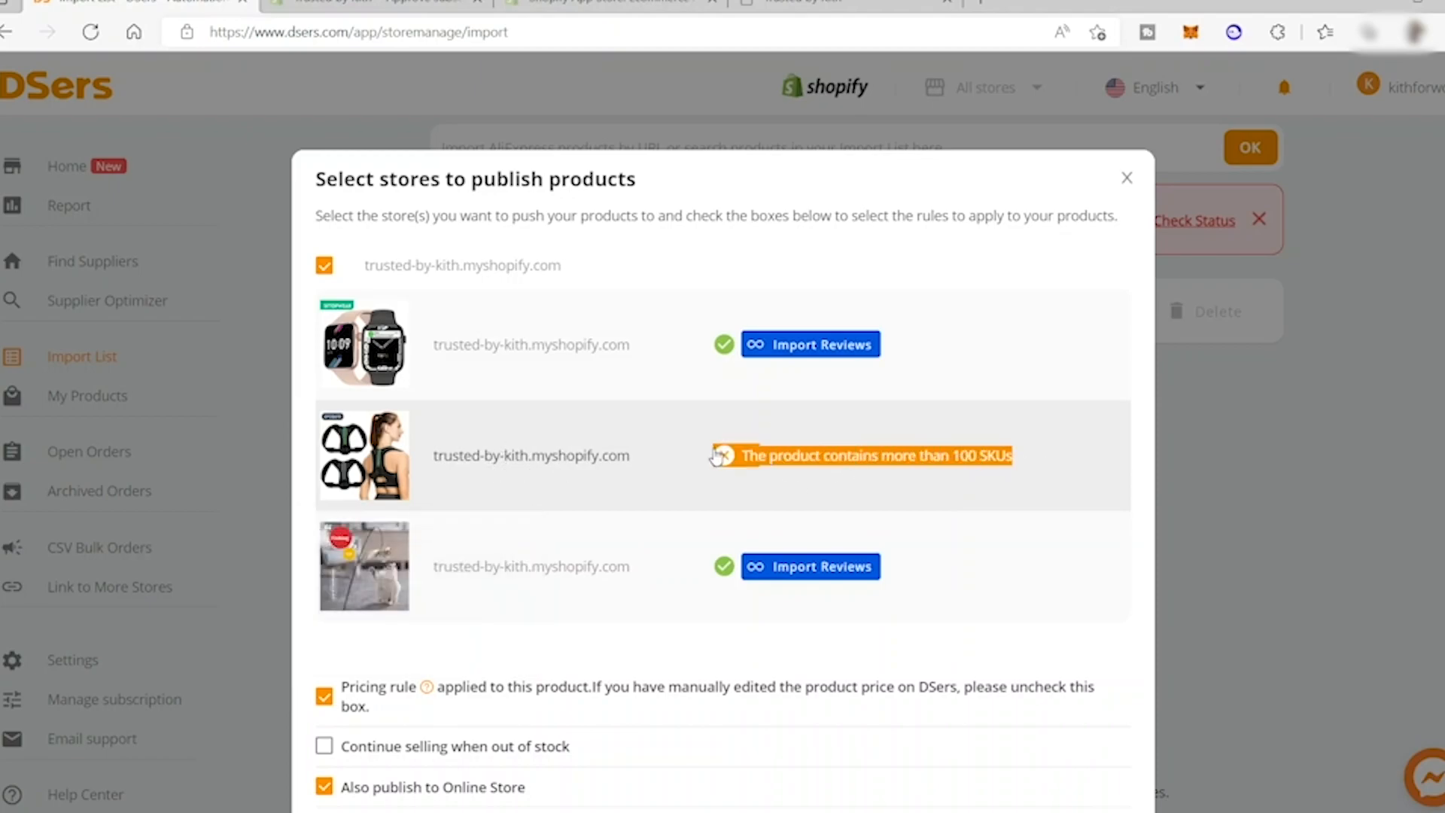
{"action": "left_click", "coordinate": [1127, 178]}
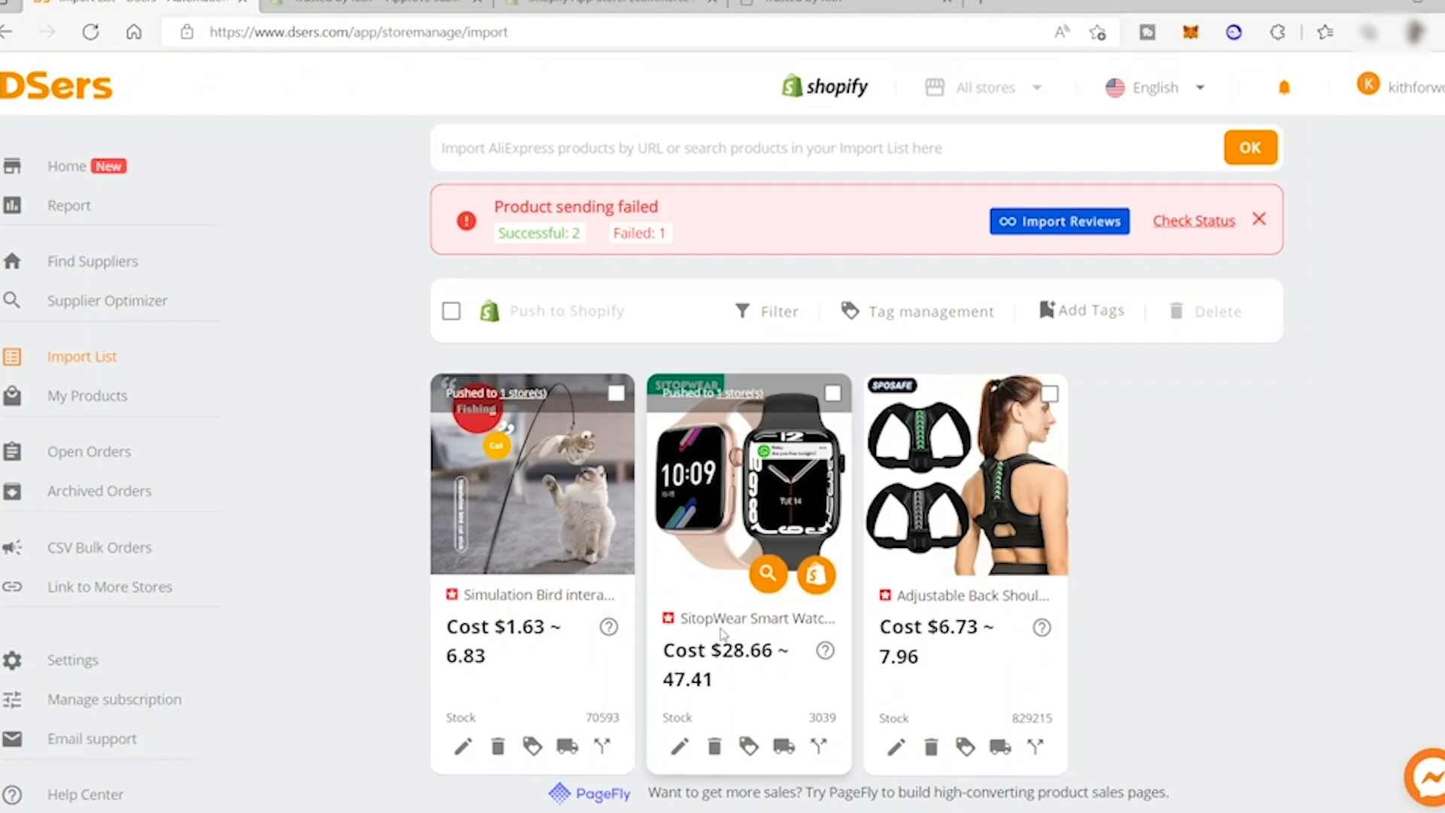
- Enable pricing templates for the linked Shopify store in the Pricing Rule settings and view the operator choices for the basic rule's price
{"action": "left_click", "coordinate": [84, 670]}
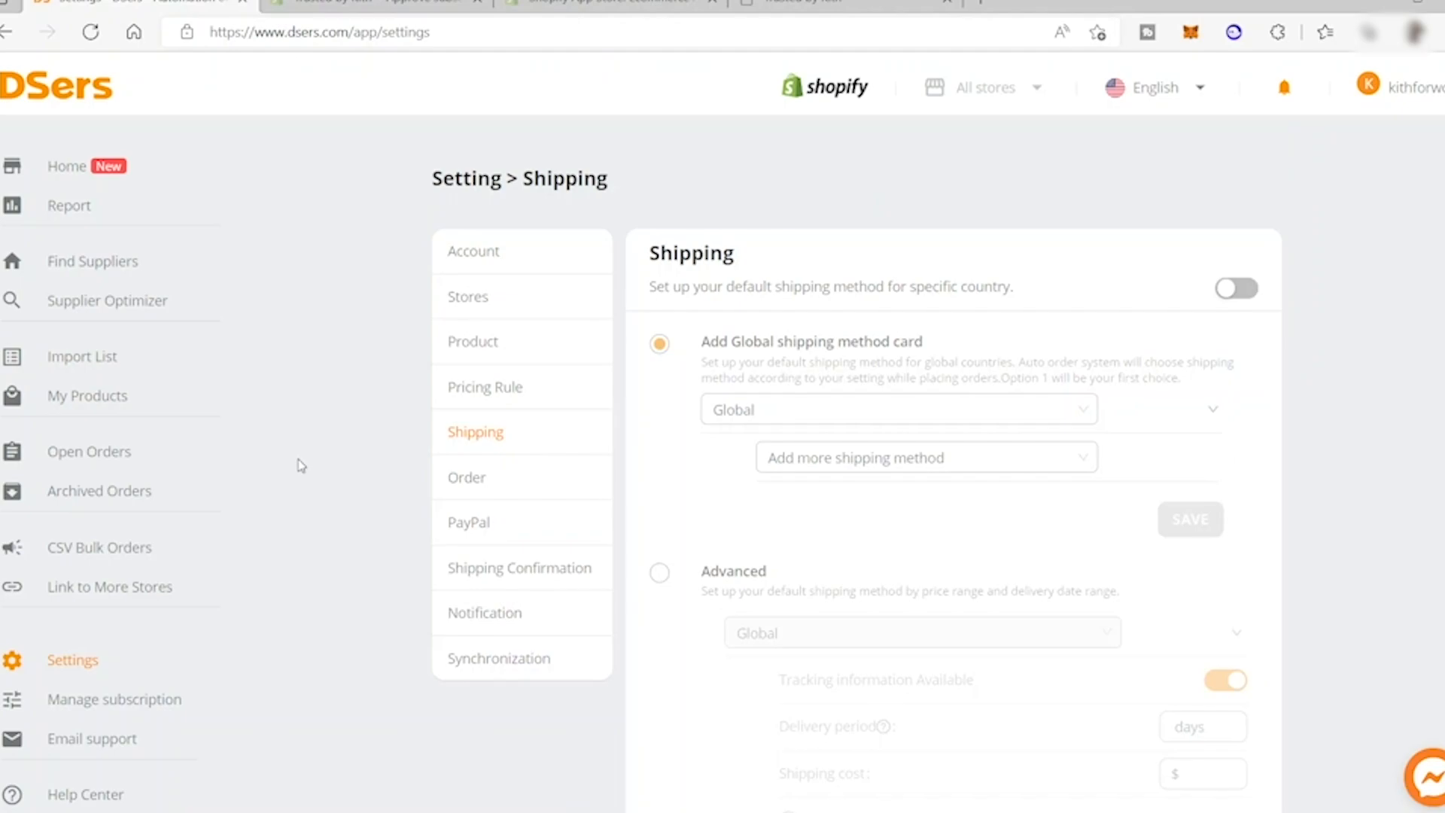
{"action": "left_click", "coordinate": [490, 395]}
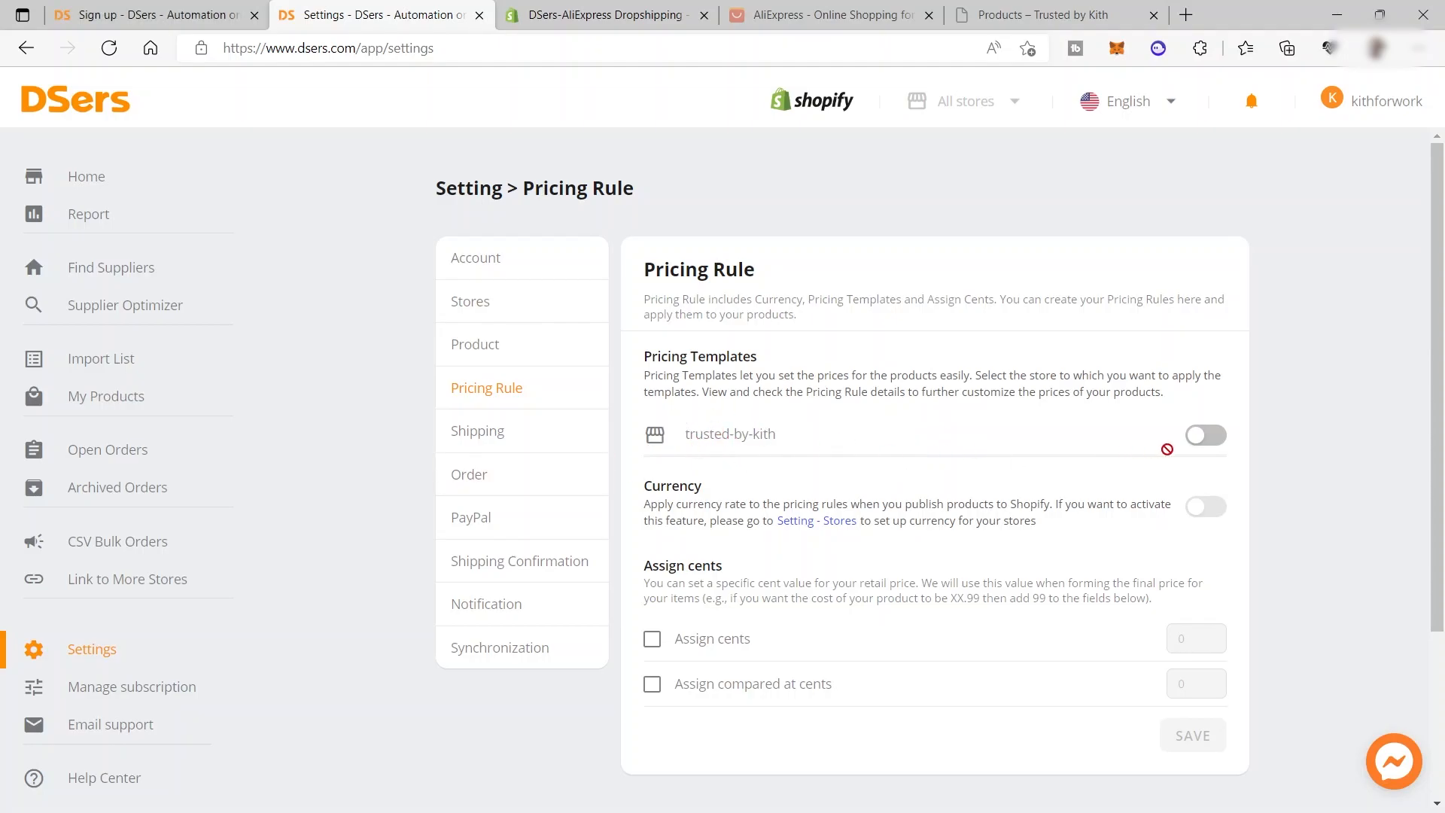
{"action": "left_click", "coordinate": [1206, 439]}
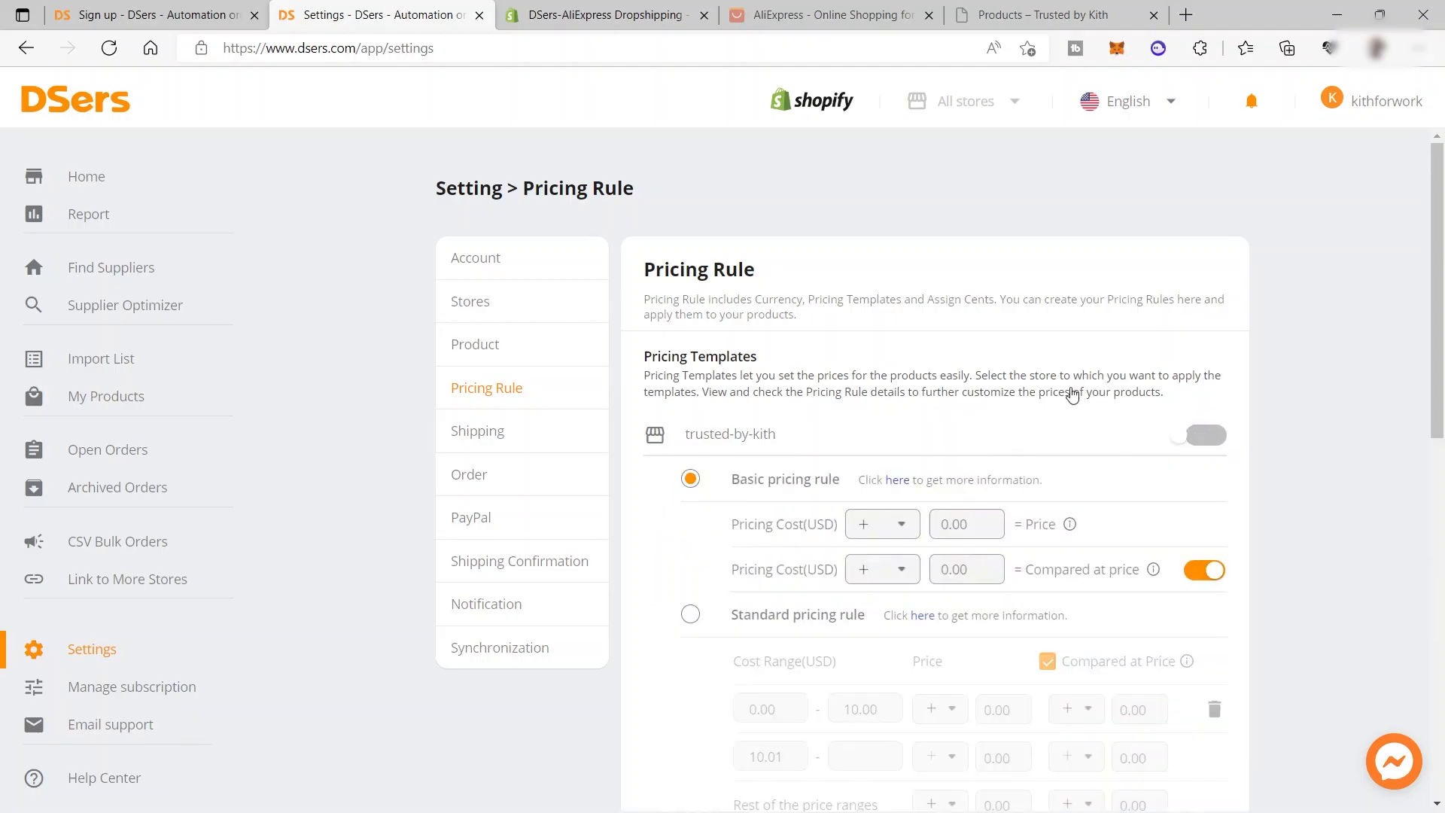
{"action": "scroll", "coordinate": [942, 406], "scroll_direction": "down", "scroll_amount": 1}
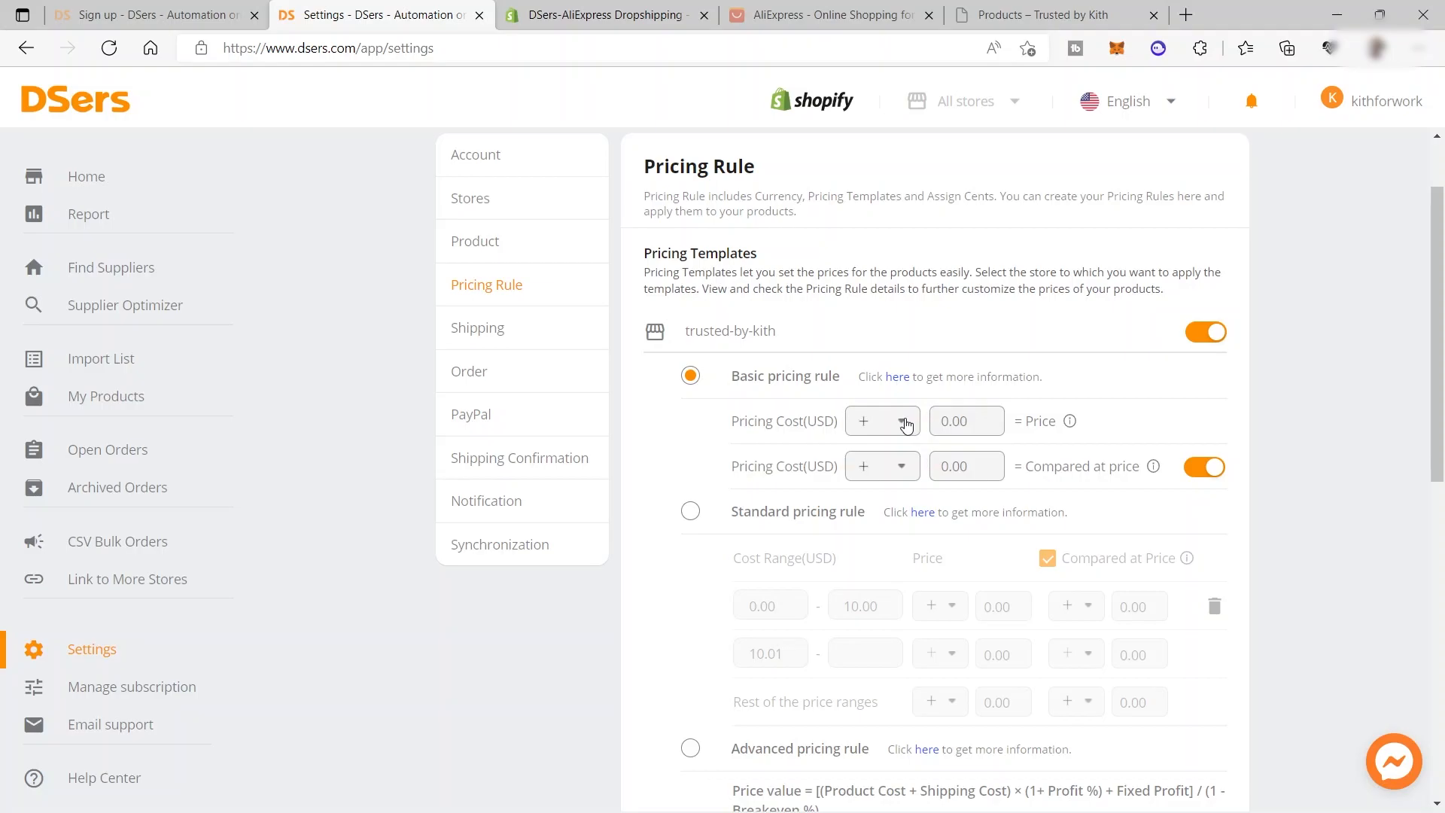
{"action": "left_click", "coordinate": [904, 423]}
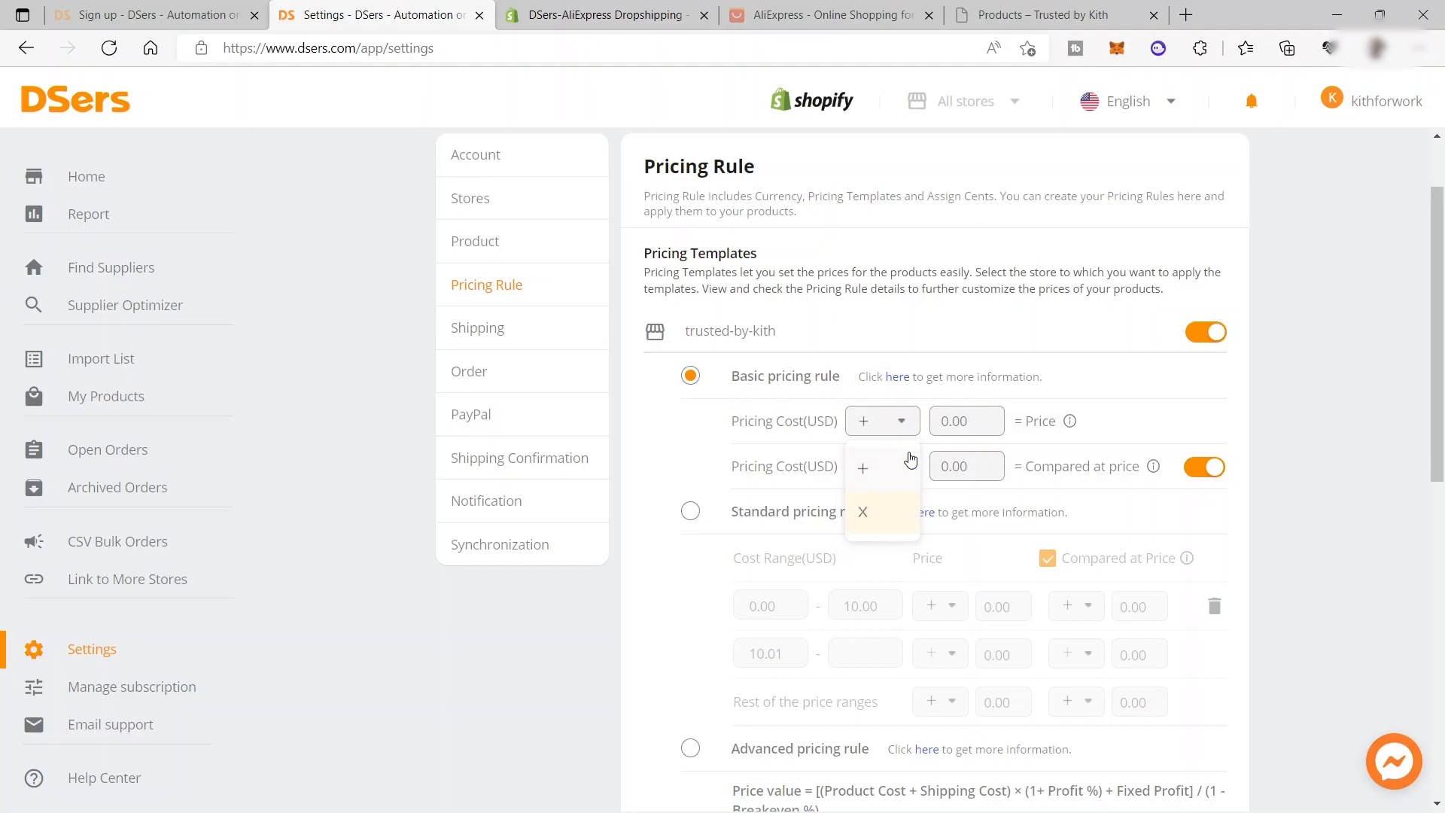
- Review the Shipping, Order, PayPal, Shipping Confirmation and Notification settings
{"action": "left_click", "coordinate": [485, 337]}
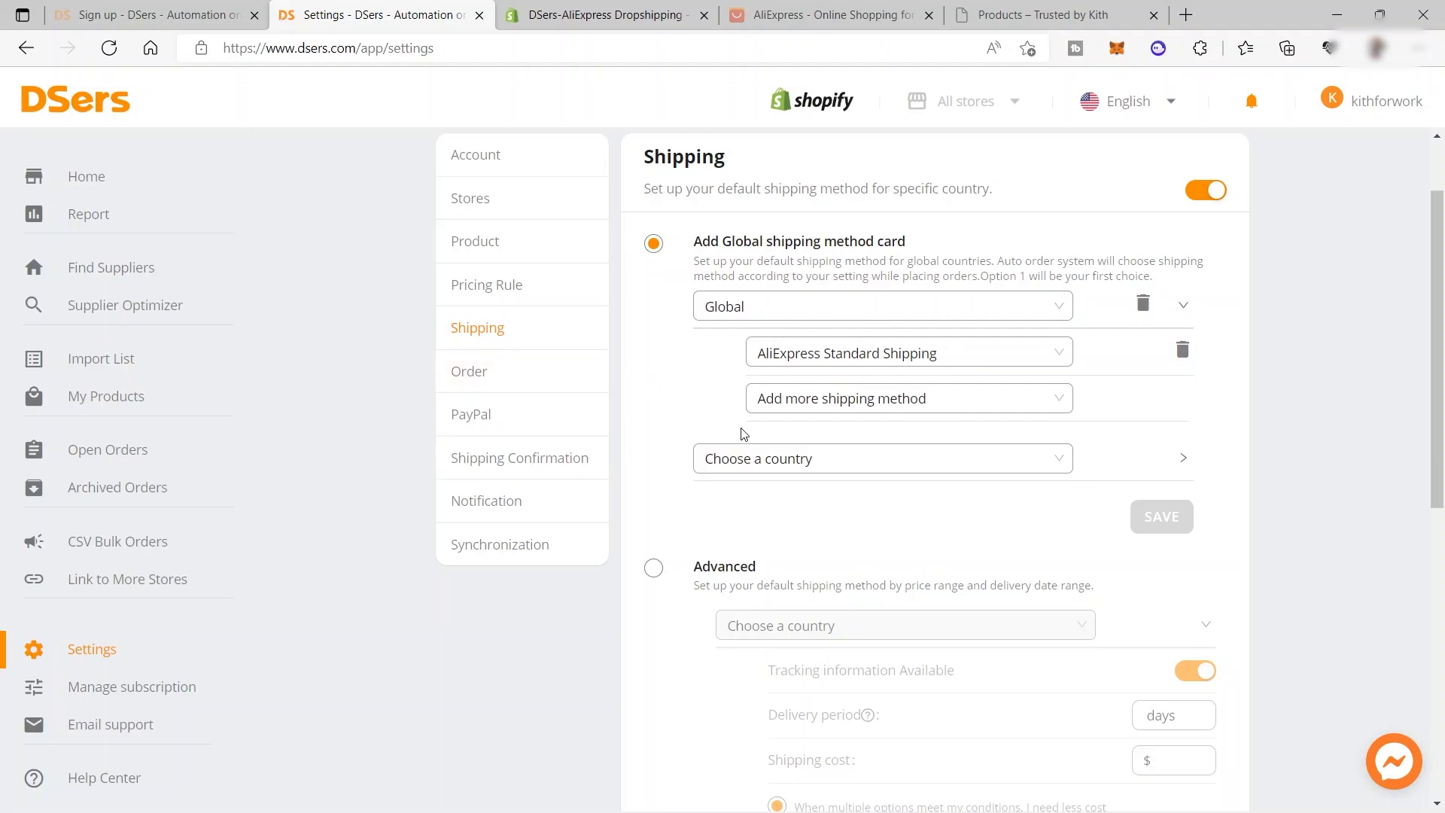
{"action": "left_click", "coordinate": [503, 372]}
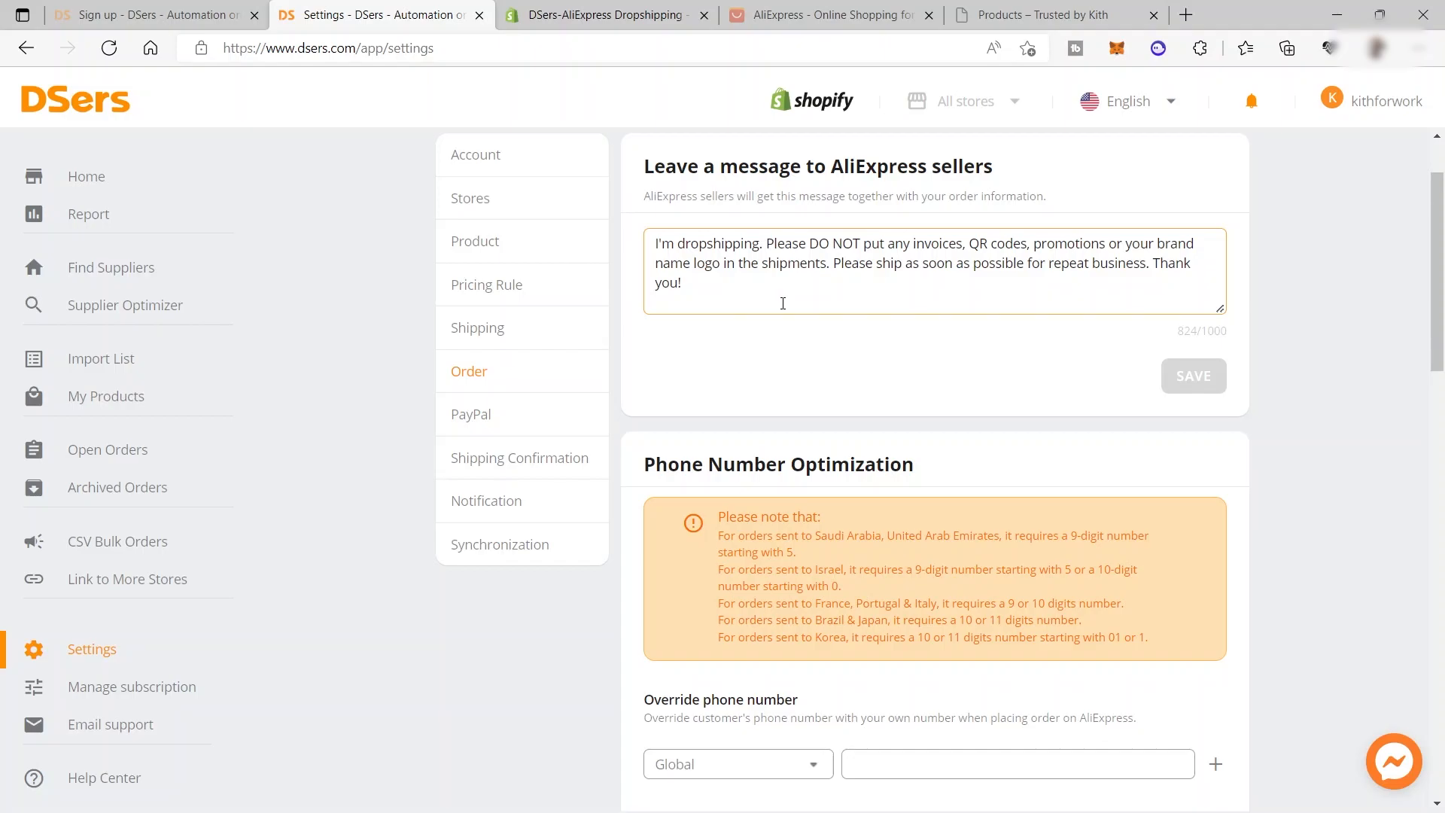
{"action": "left_click", "coordinate": [488, 426]}
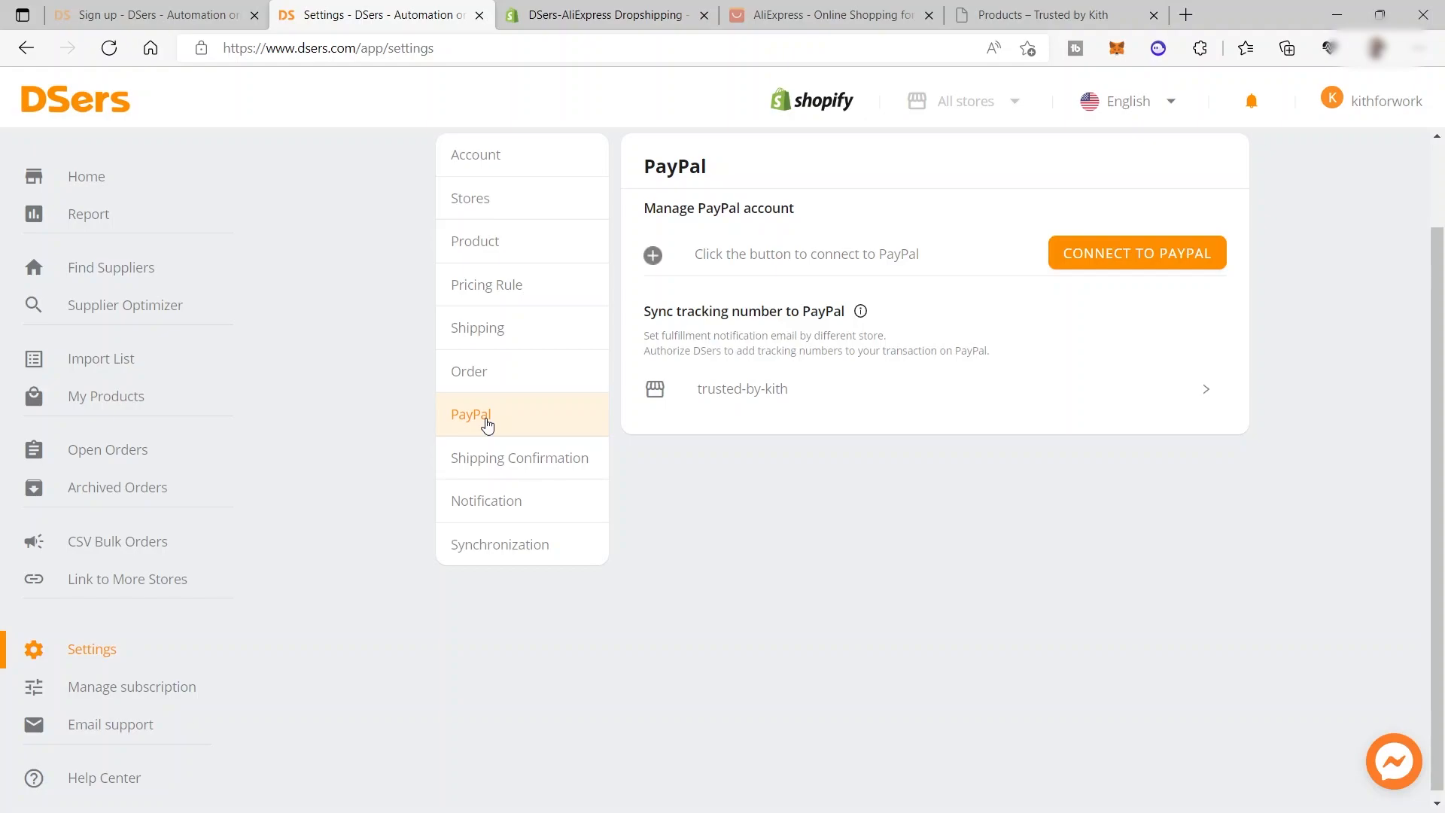
{"action": "left_click", "coordinate": [474, 457]}
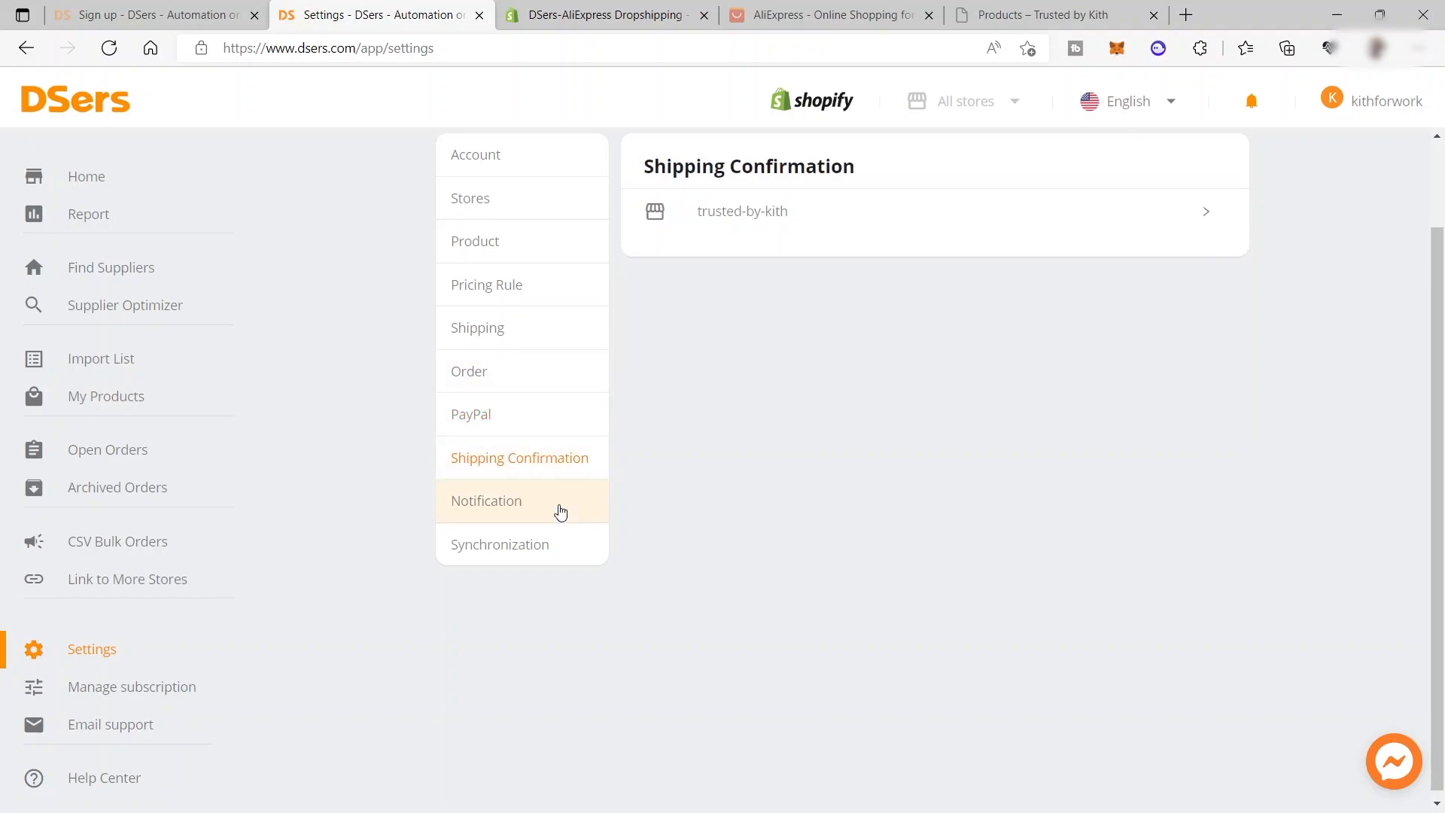
{"action": "left_click", "coordinate": [486, 519]}
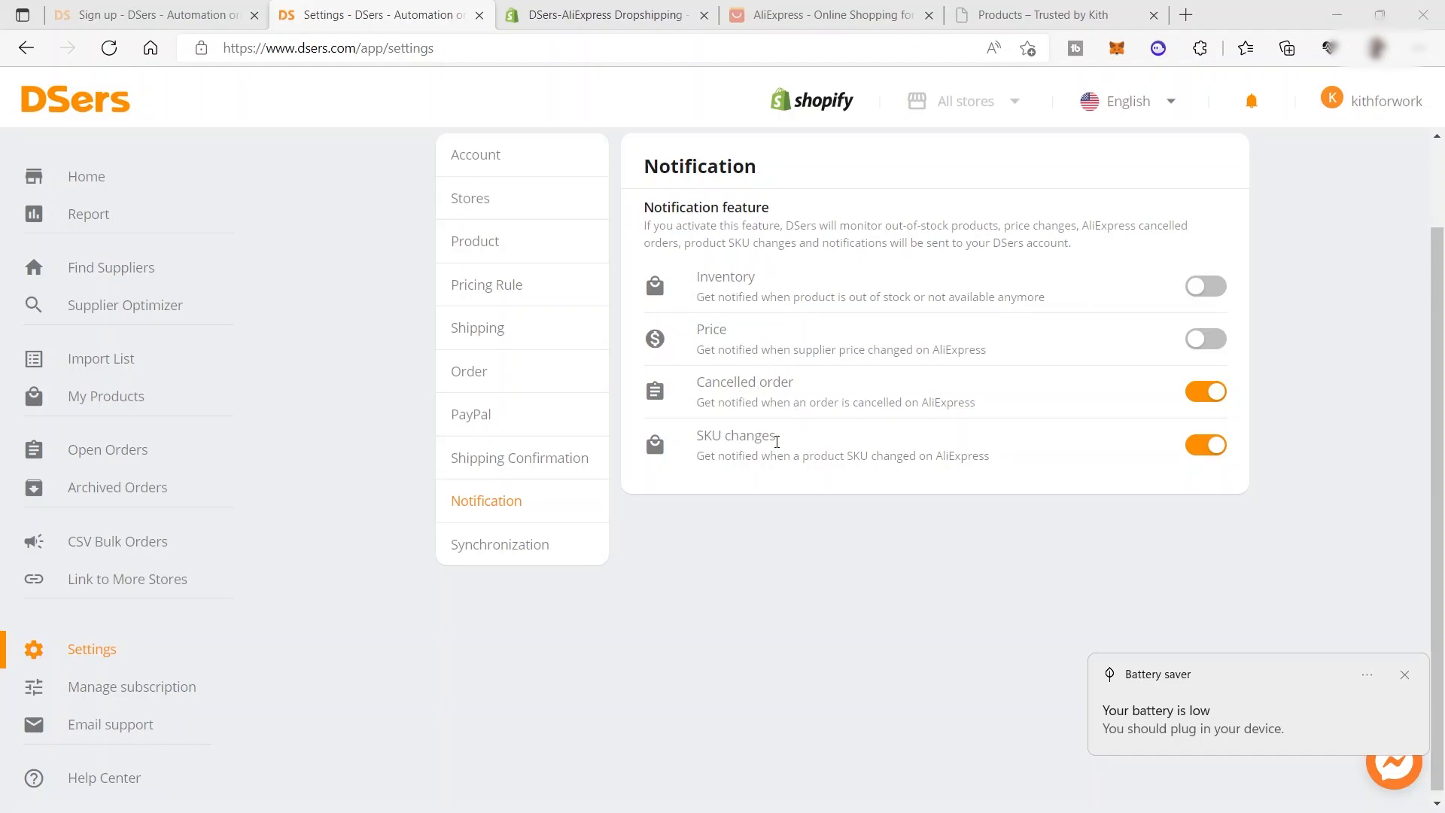
- Check the store's report page and the list of open orders awaiting placement
{"action": "left_click", "coordinate": [88, 217]}
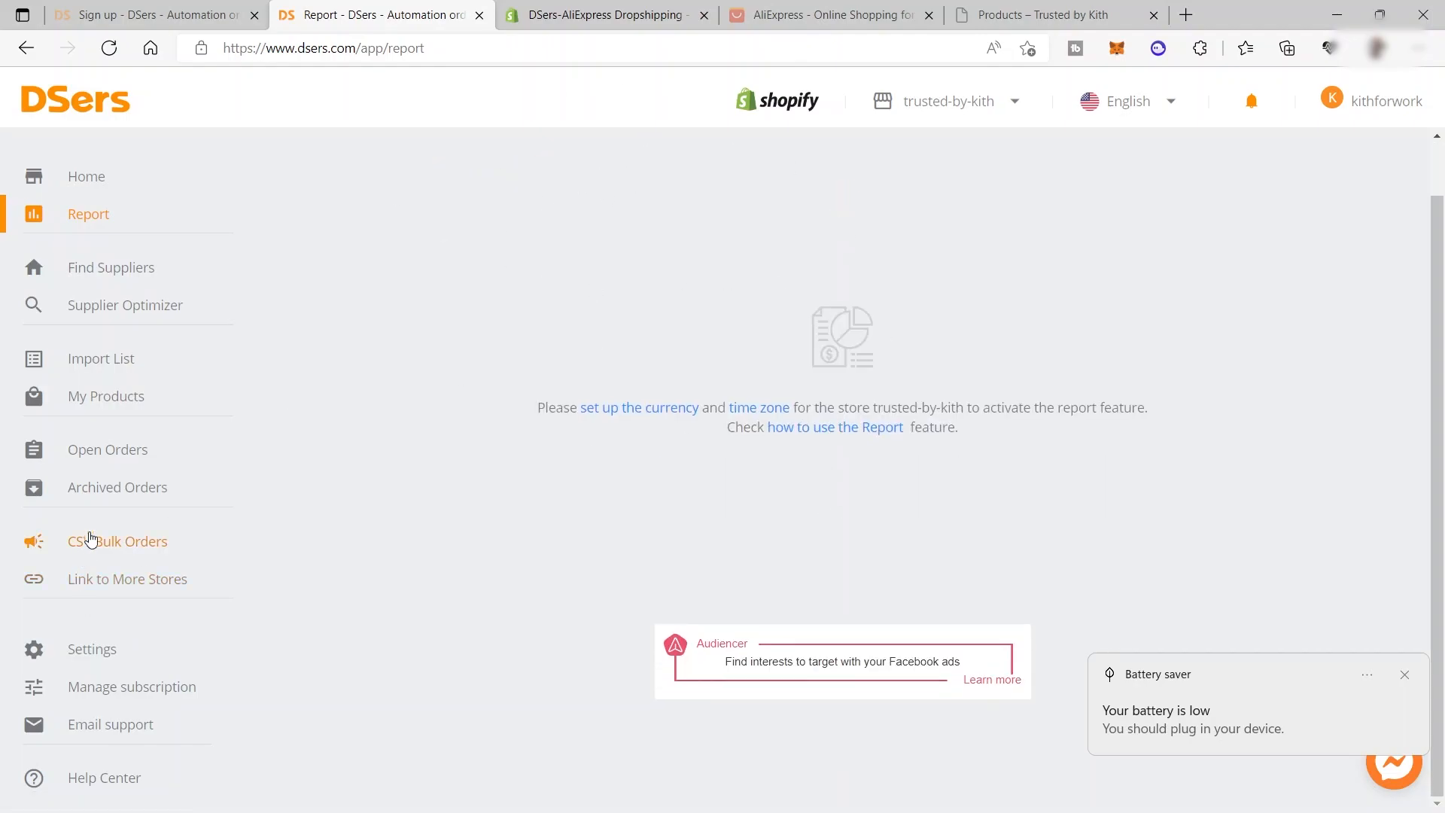
{"action": "left_click", "coordinate": [121, 452]}
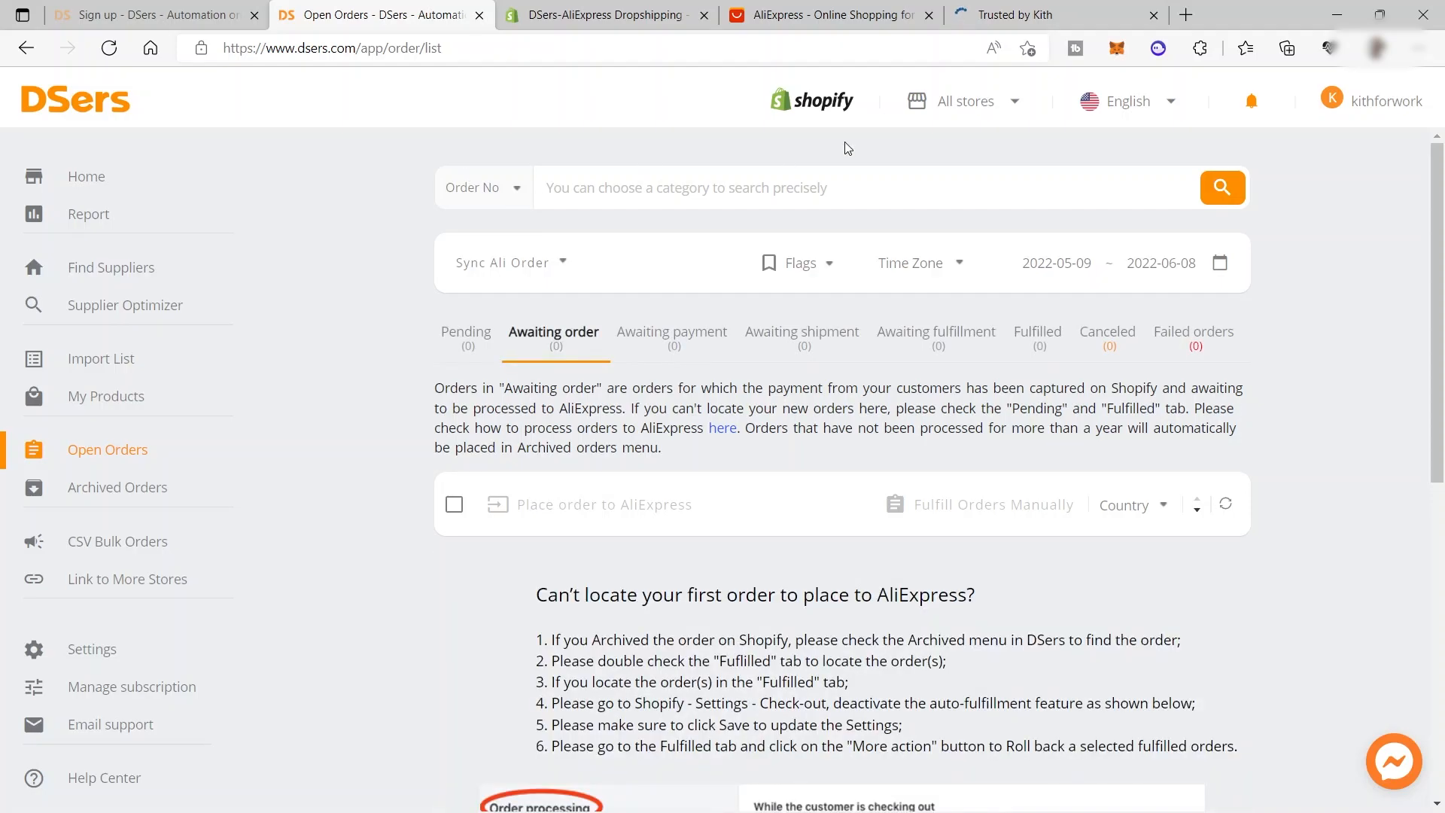
- Switch to the Shopify storefront and examine the pushed products in the Featured products section of the home page
{"action": "left_click", "coordinate": [1040, 16]}
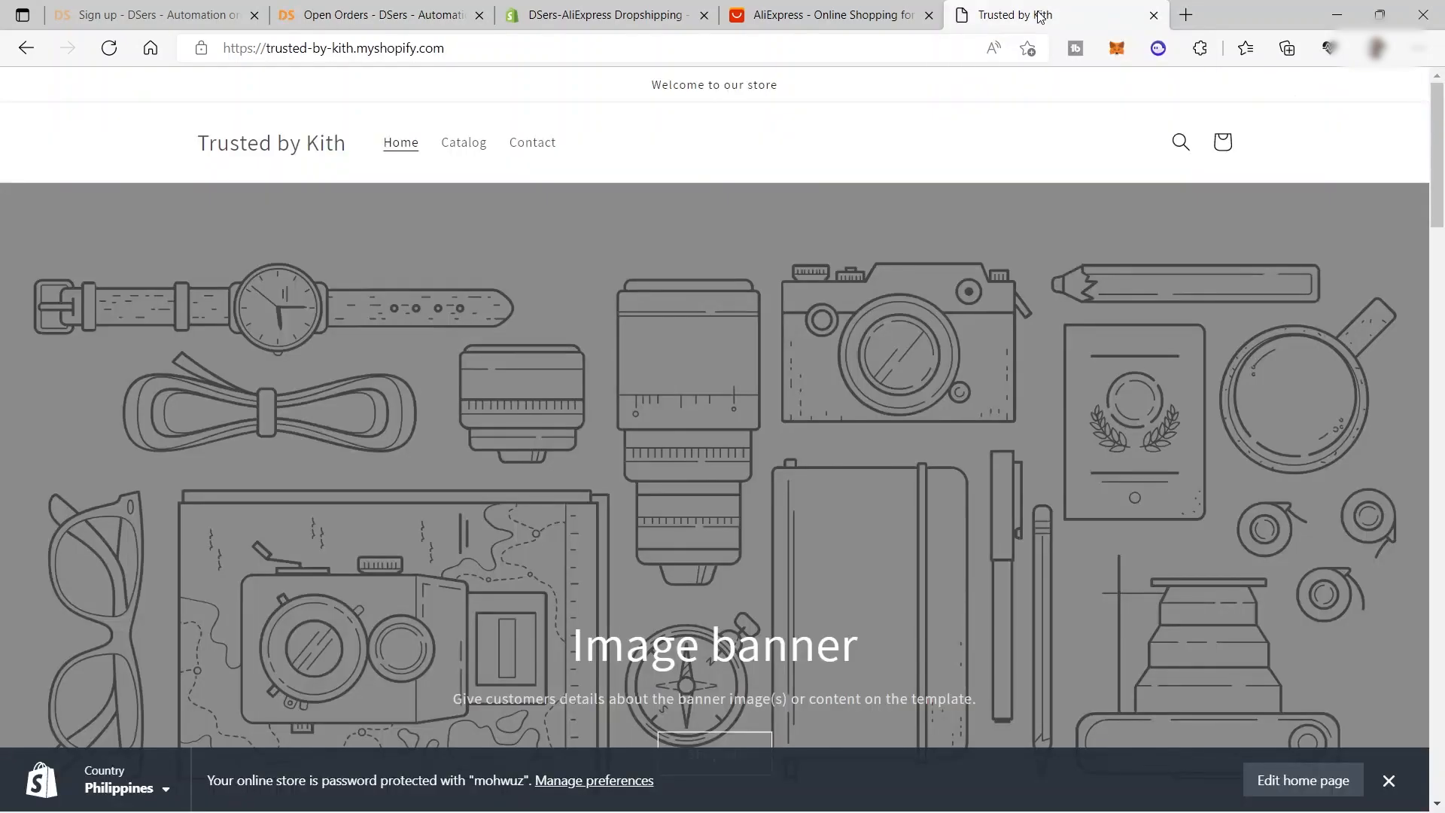
{"action": "scroll", "coordinate": [651, 265], "scroll_direction": "down", "scroll_amount": 10}
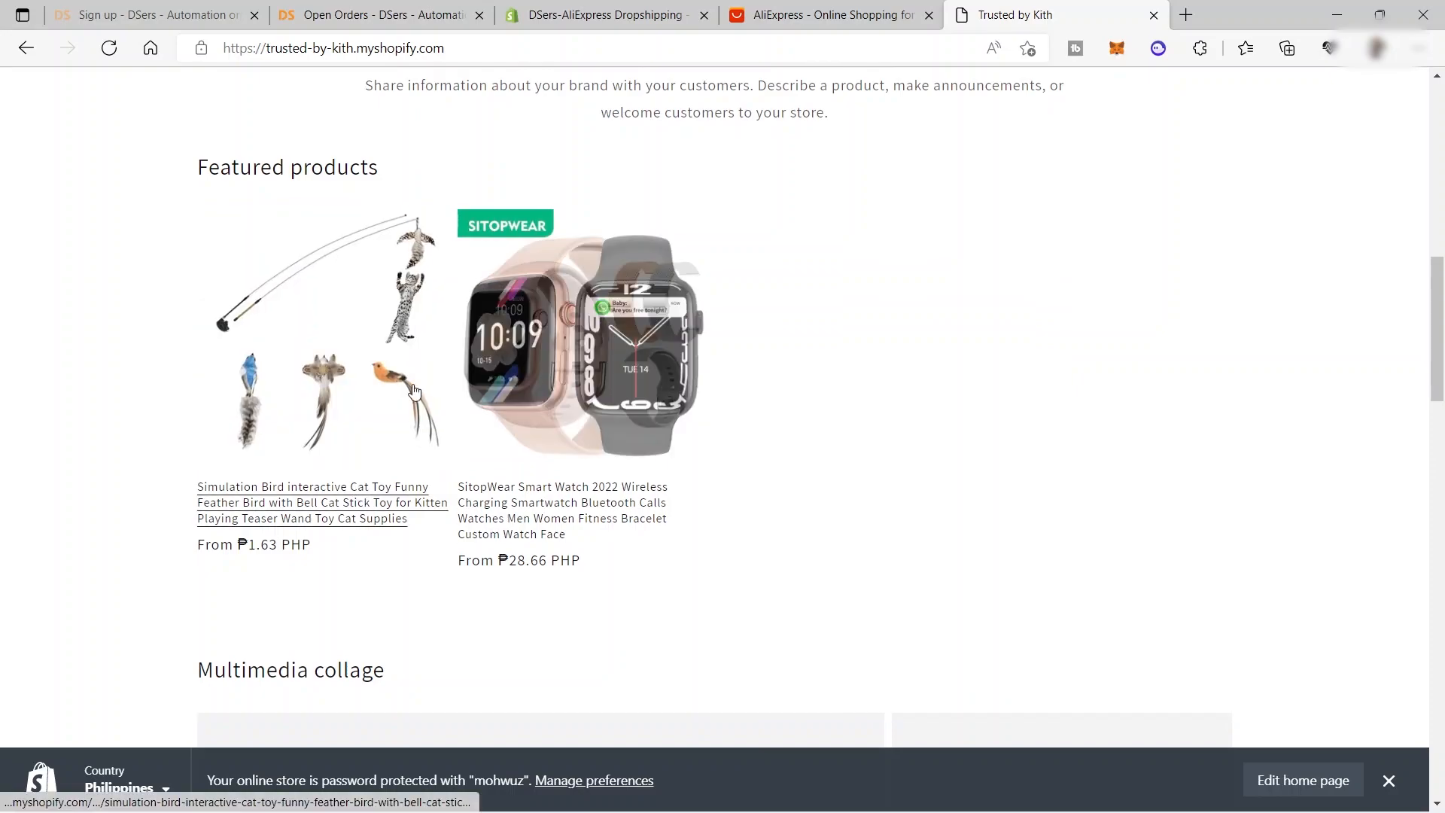
{"action": "scroll", "coordinate": [678, 452], "scroll_direction": "up", "scroll_amount": 7}
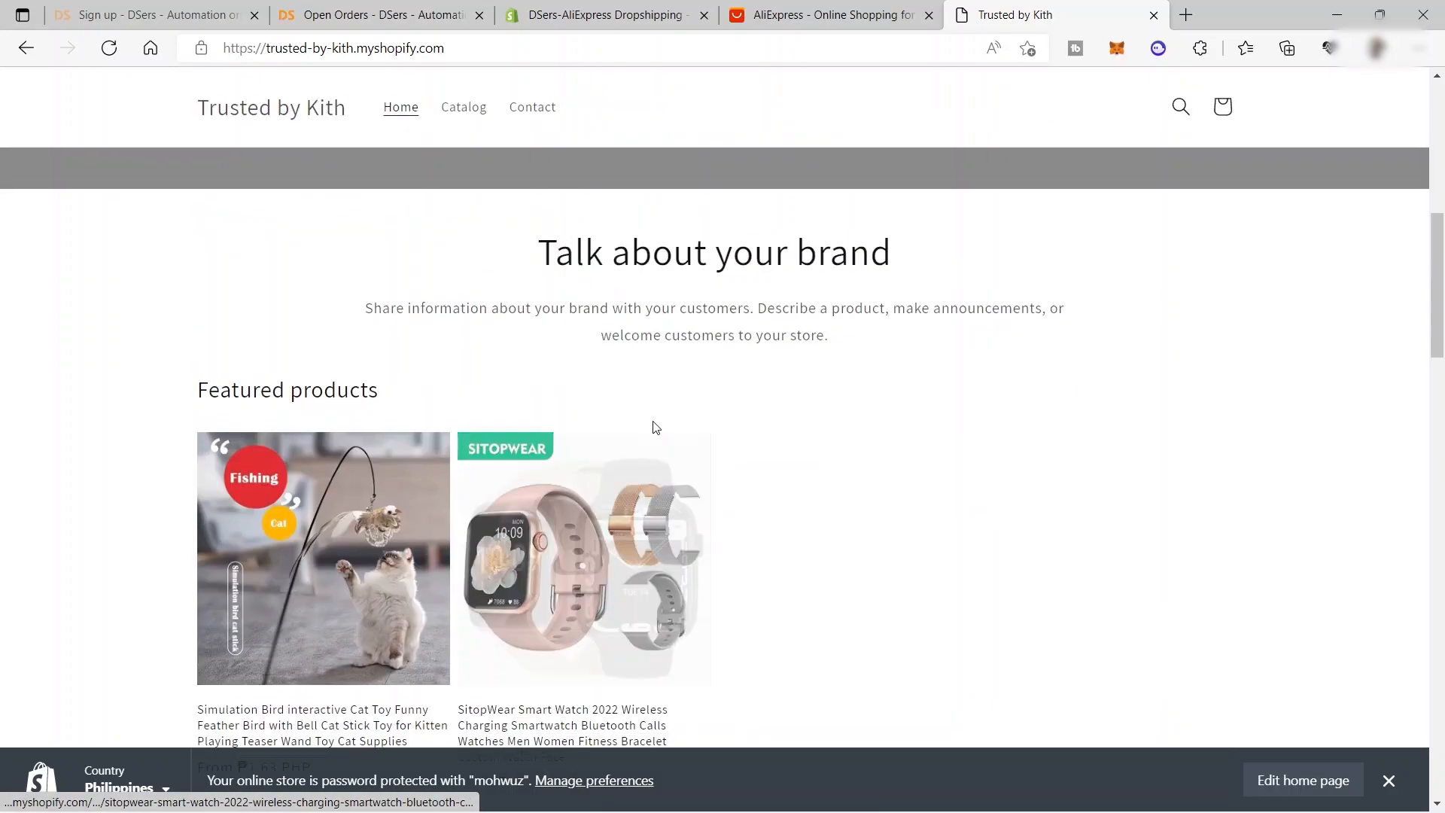
{"action": "scroll", "coordinate": [648, 493], "scroll_direction": "down", "scroll_amount": 8}
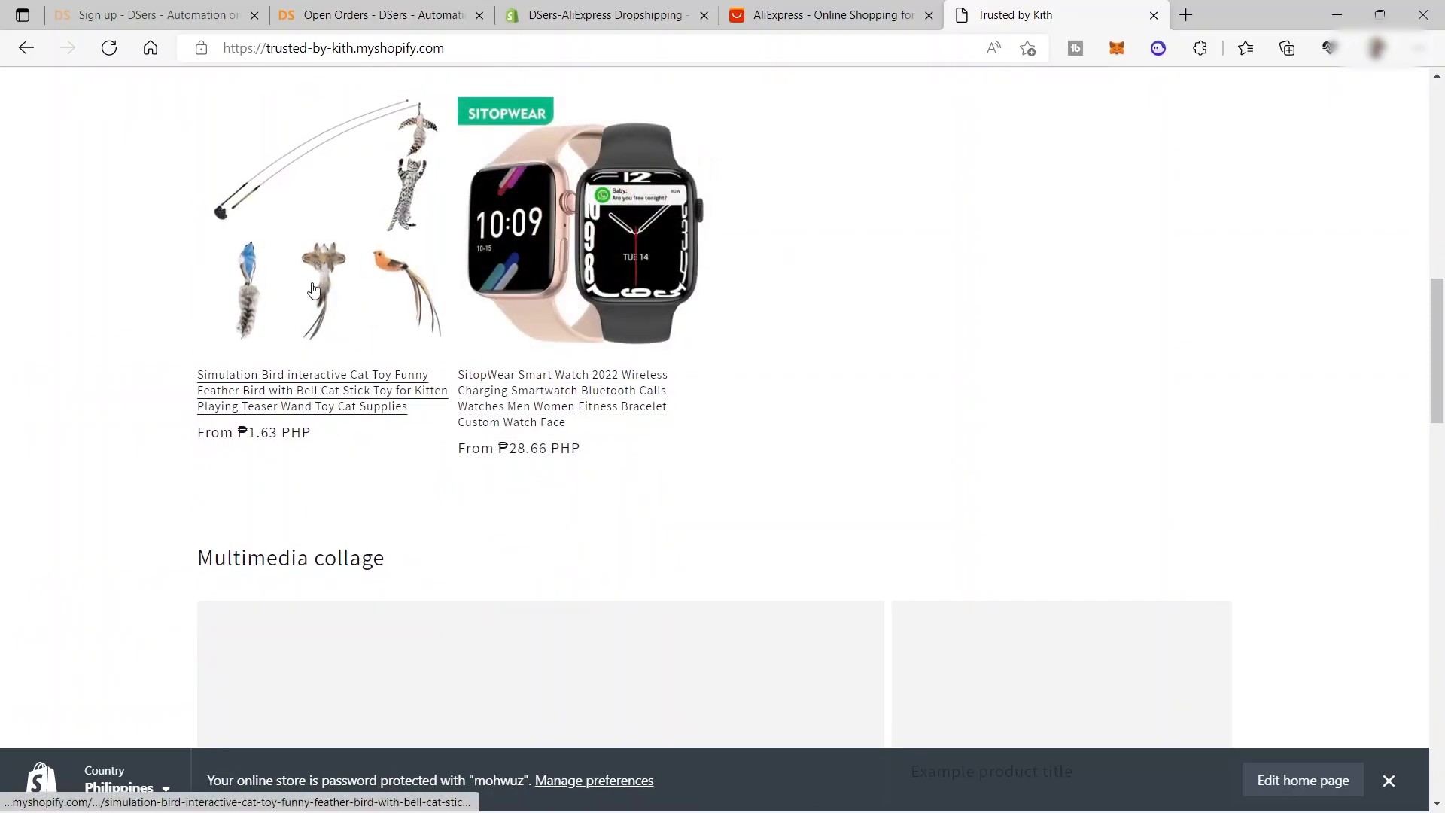
- Open the Simulation Bird cat toy's storefront page and examine its images, price, color variants and specifications
{"action": "left_click", "coordinate": [335, 296]}
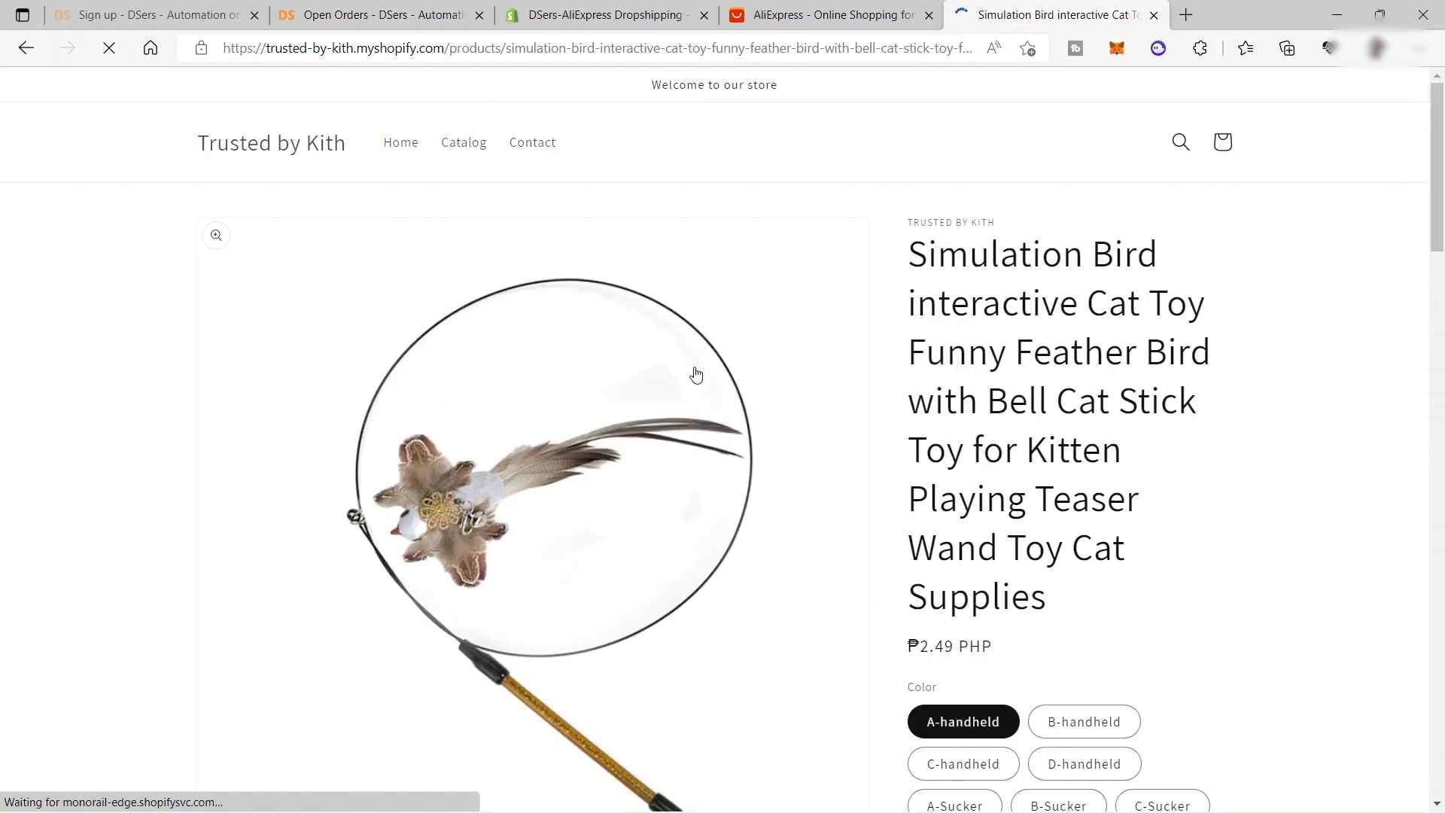
{"action": "scroll", "coordinate": [910, 356], "scroll_direction": "down", "scroll_amount": 2}
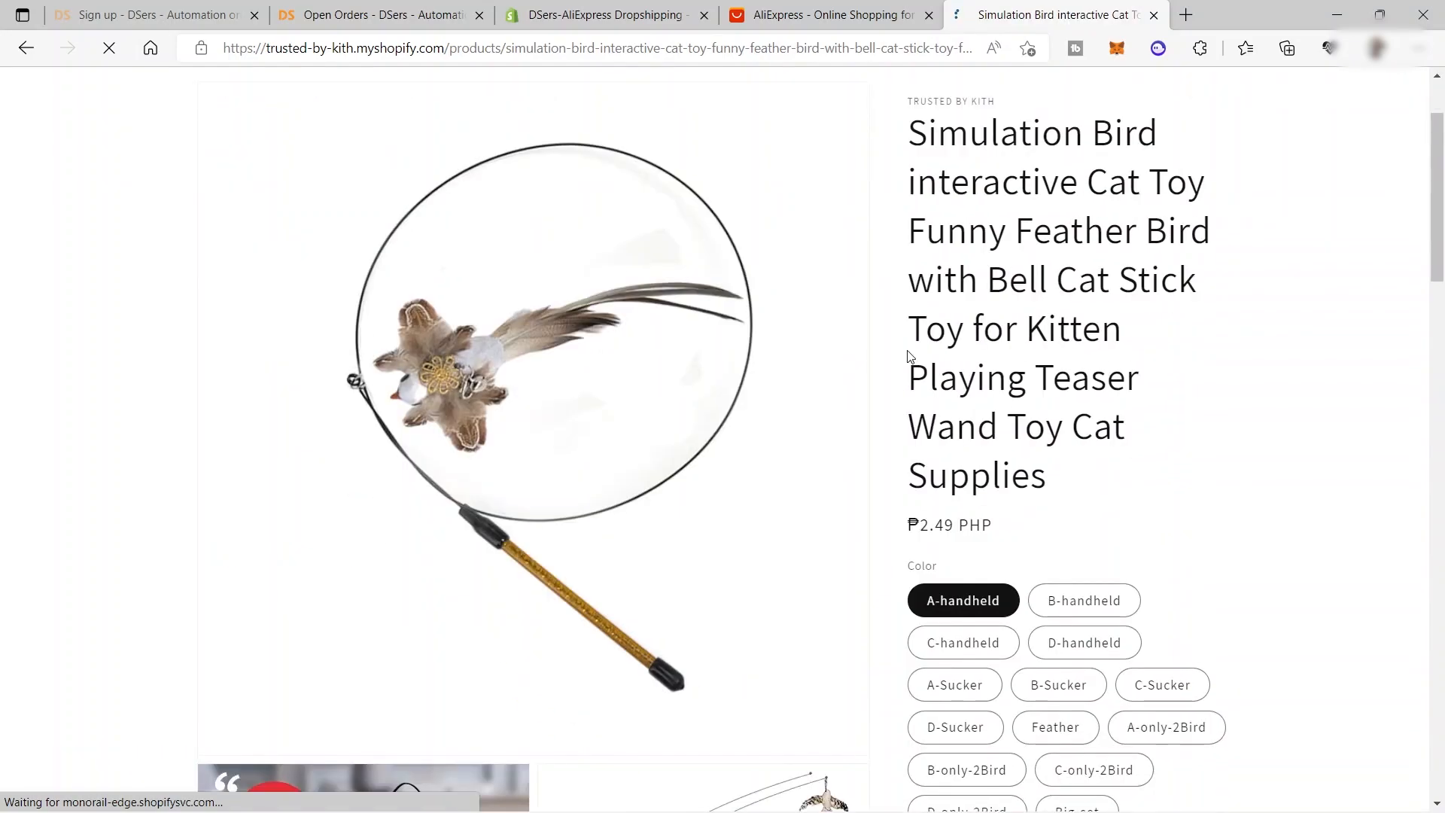
{"action": "scroll", "coordinate": [910, 355], "scroll_direction": "down", "scroll_amount": 1}
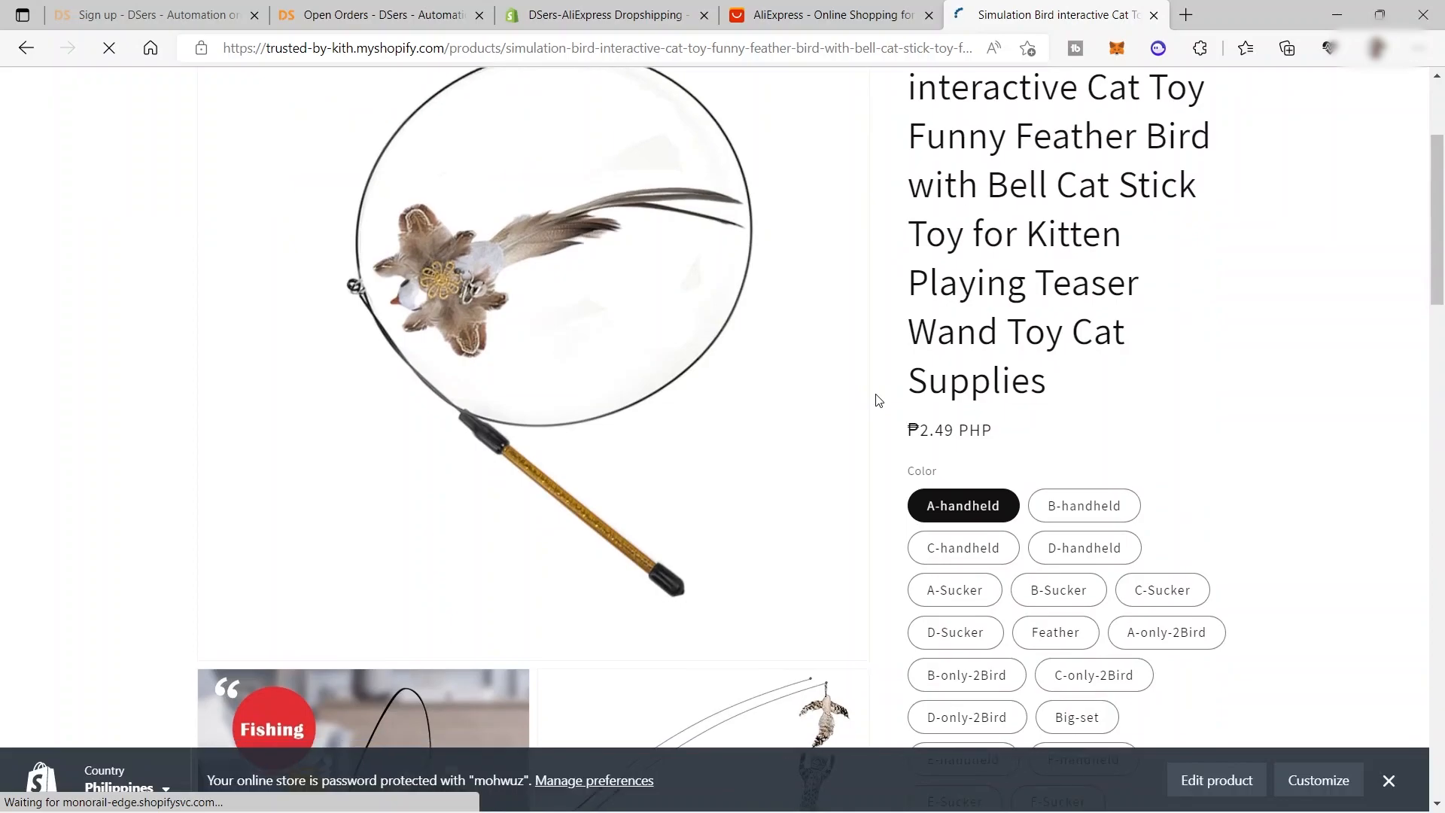
{"action": "scroll", "coordinate": [879, 400], "scroll_direction": "down", "scroll_amount": 3}
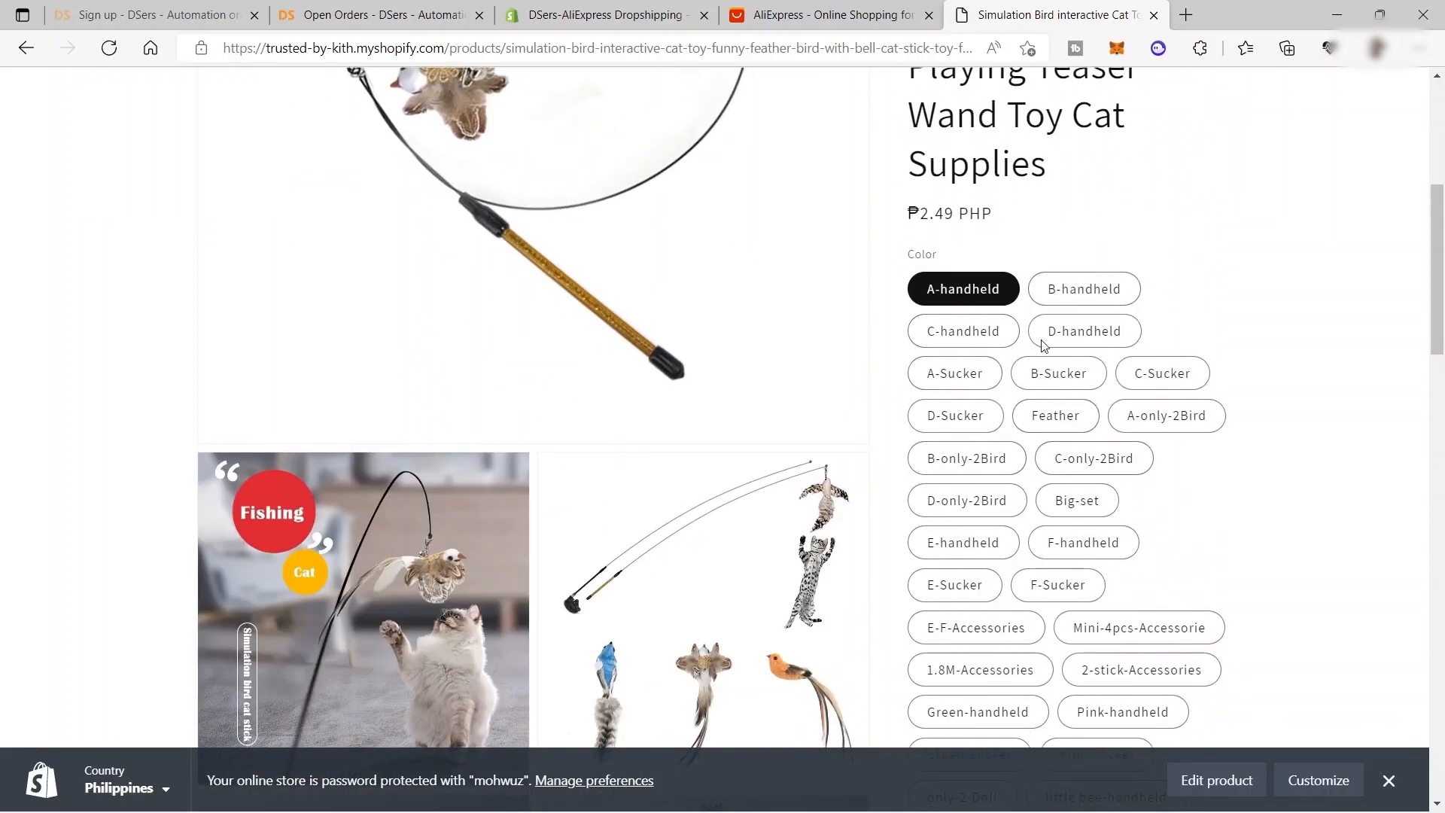
{"action": "scroll", "coordinate": [935, 462], "scroll_direction": "down", "scroll_amount": 10}
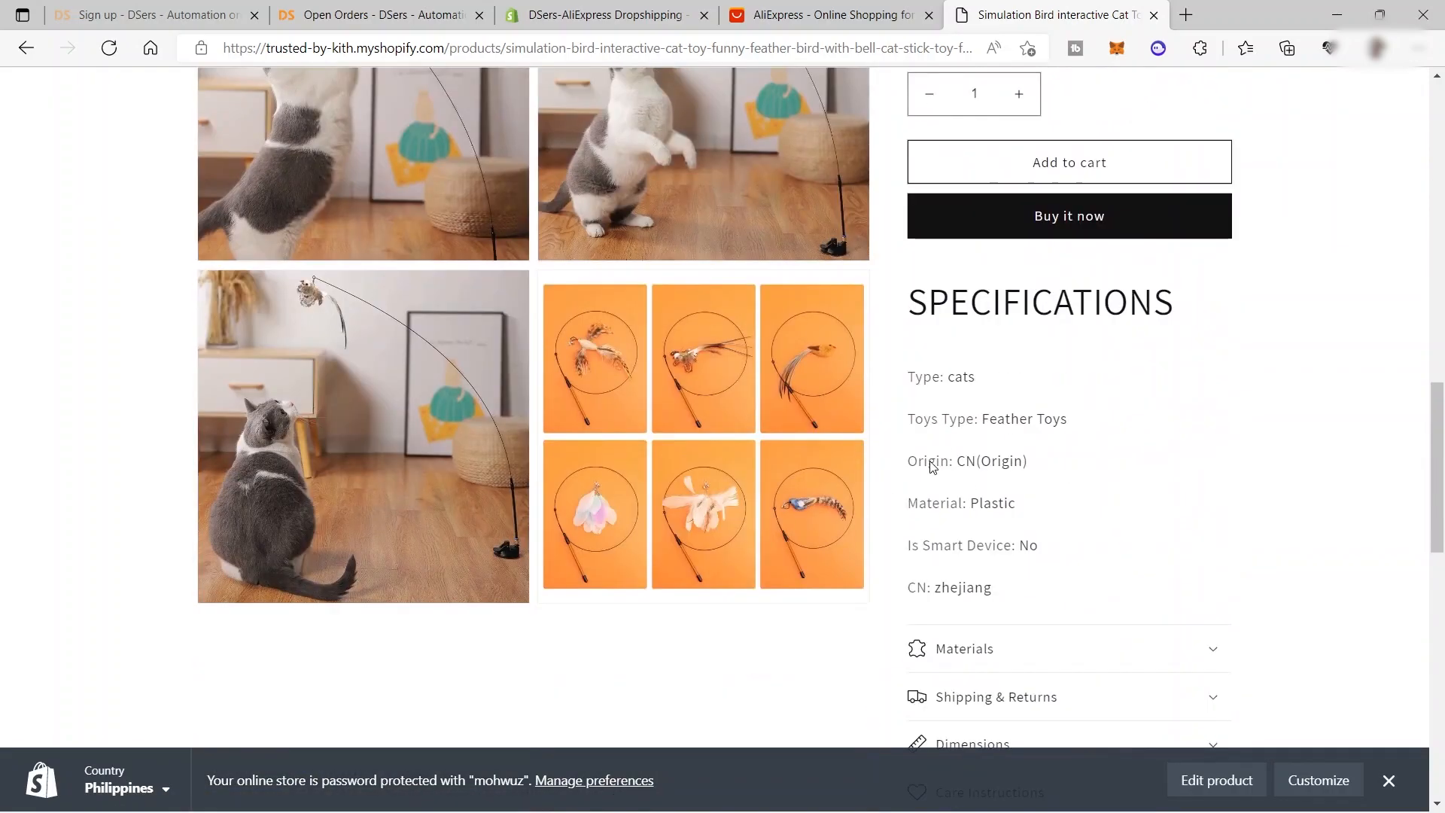
{"action": "scroll", "coordinate": [933, 467], "scroll_direction": "down", "scroll_amount": 9}
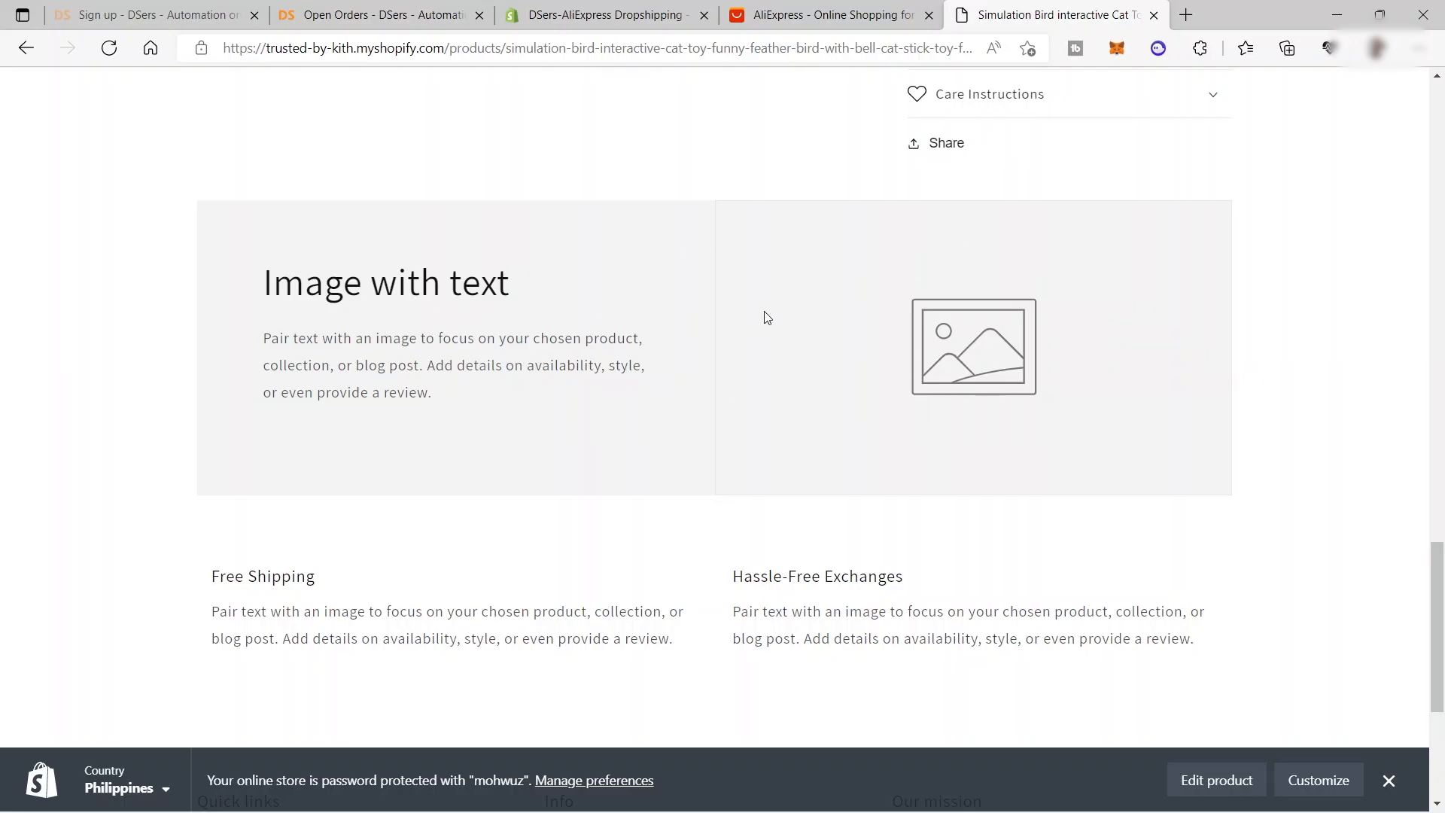
{"action": "scroll", "coordinate": [755, 319], "scroll_direction": "up", "scroll_amount": 8}
{"action": "scroll", "coordinate": [754, 316], "scroll_direction": "up", "scroll_amount": 10}
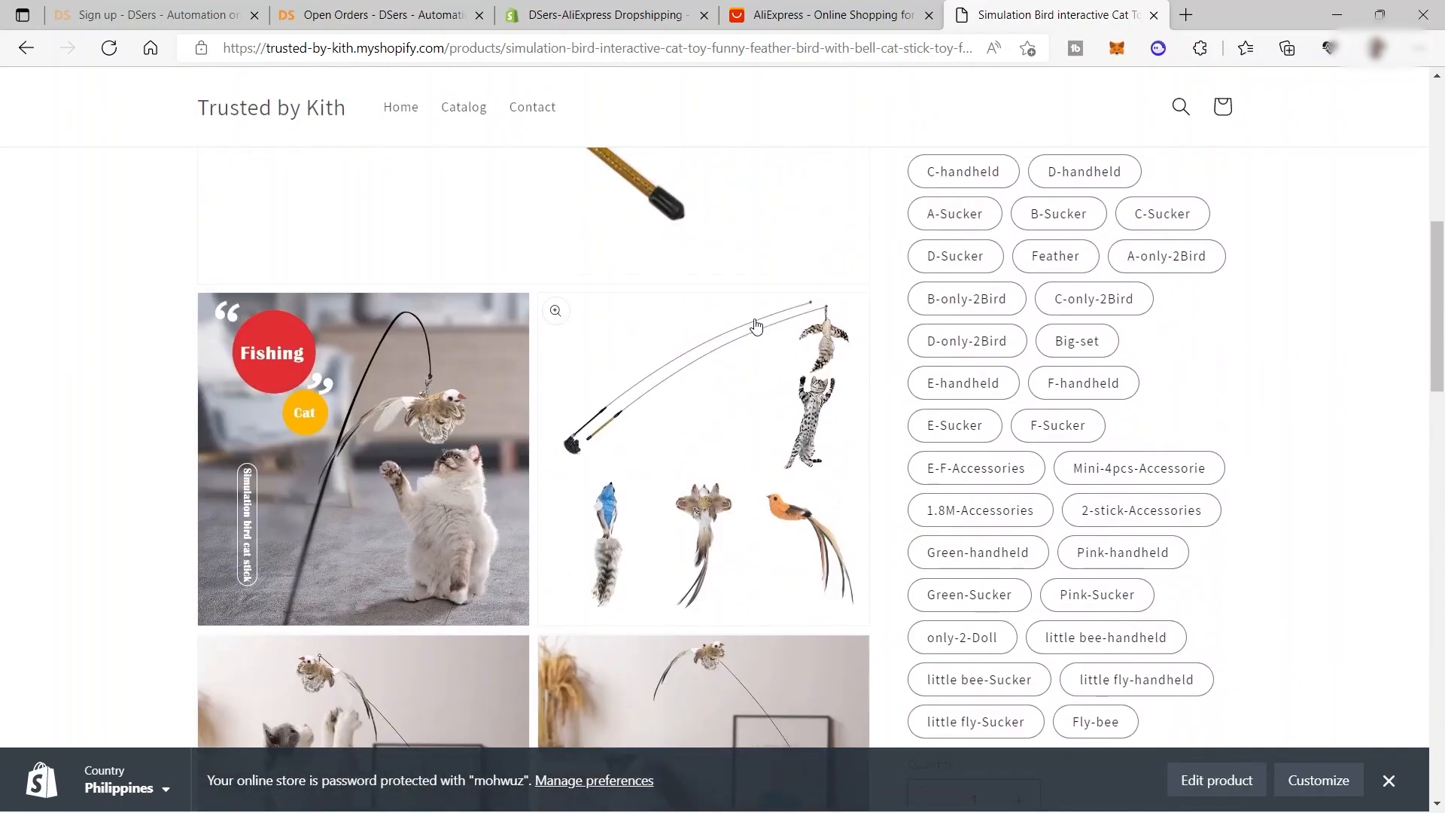
{"action": "scroll", "coordinate": [782, 312], "scroll_direction": "up", "scroll_amount": 4}
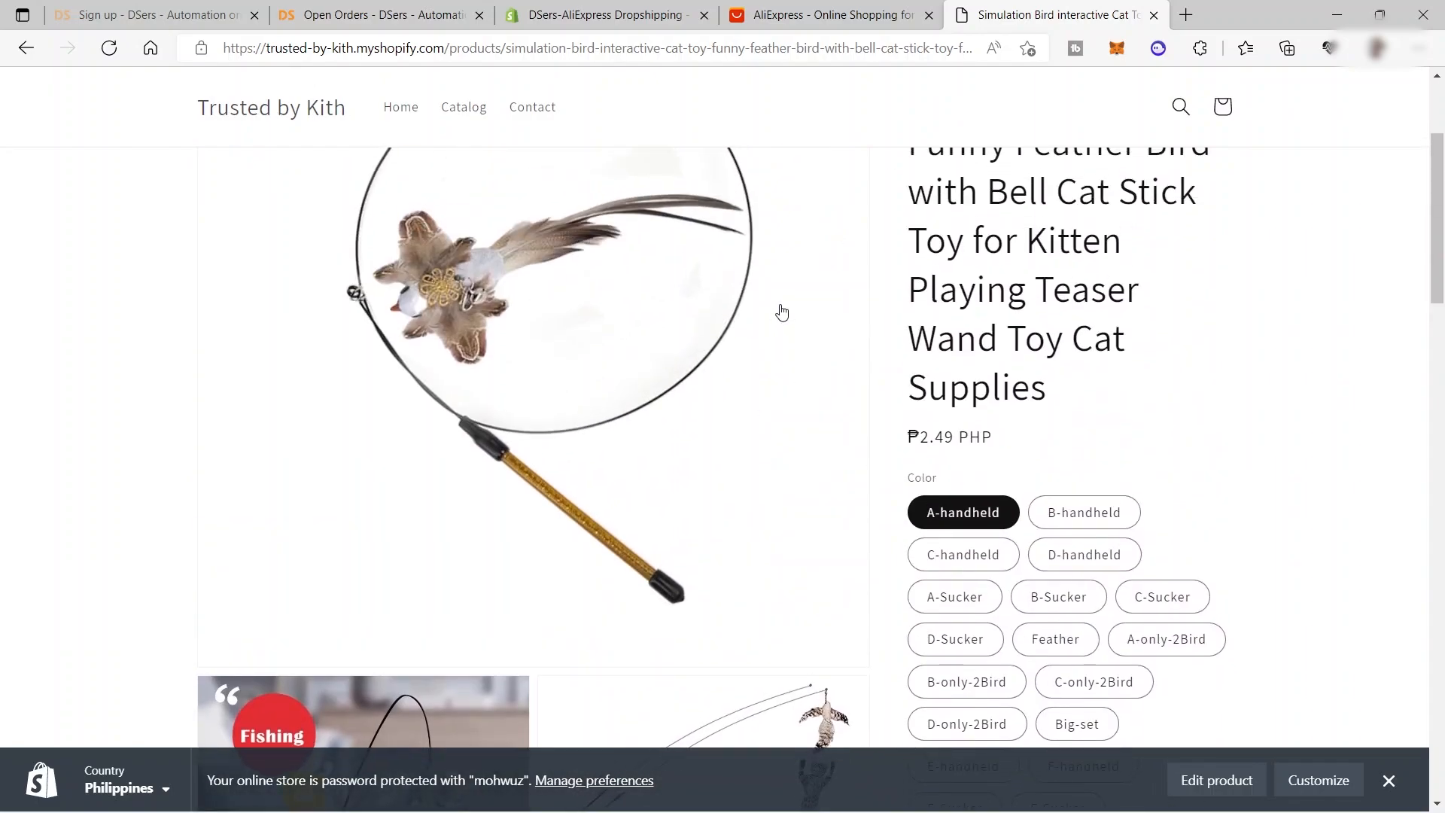